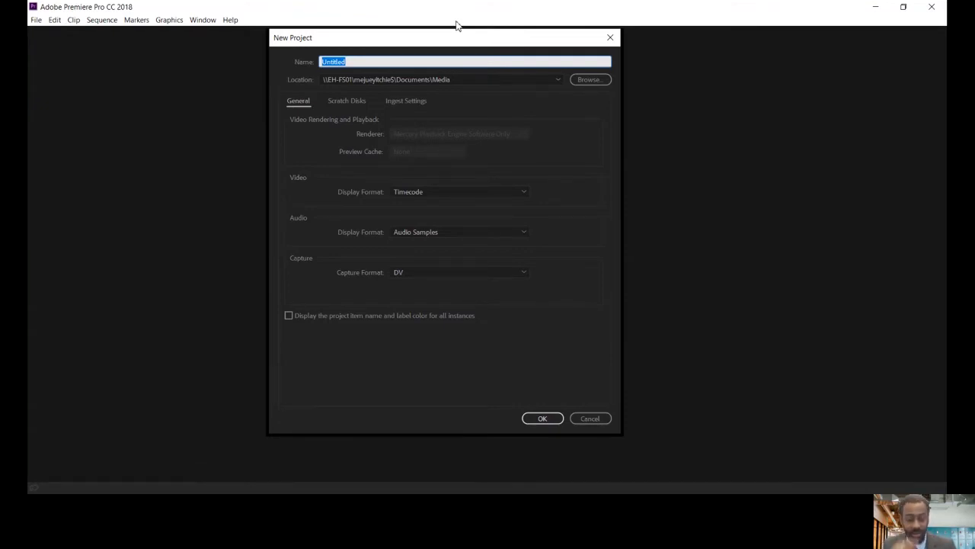
Create a project named Clip 1, stored in the personal user folder under C:\Users
text(Clip 1)
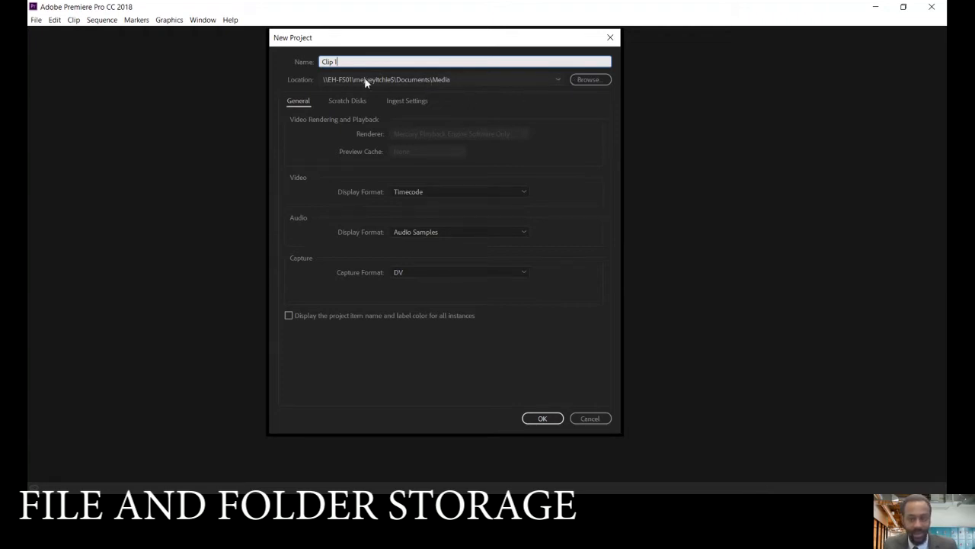
click(586, 81)
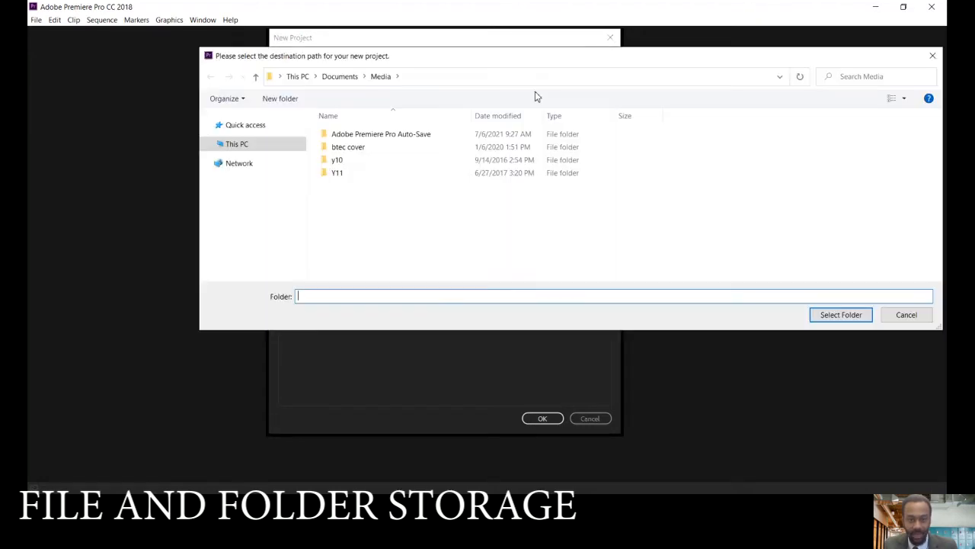
click(236, 144)
click(242, 236)
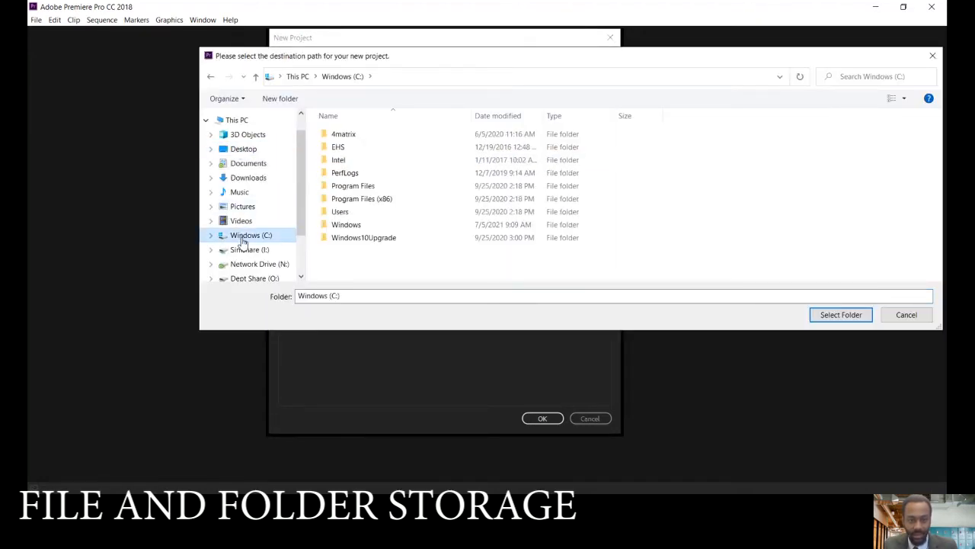
double_click(344, 212)
click(352, 214)
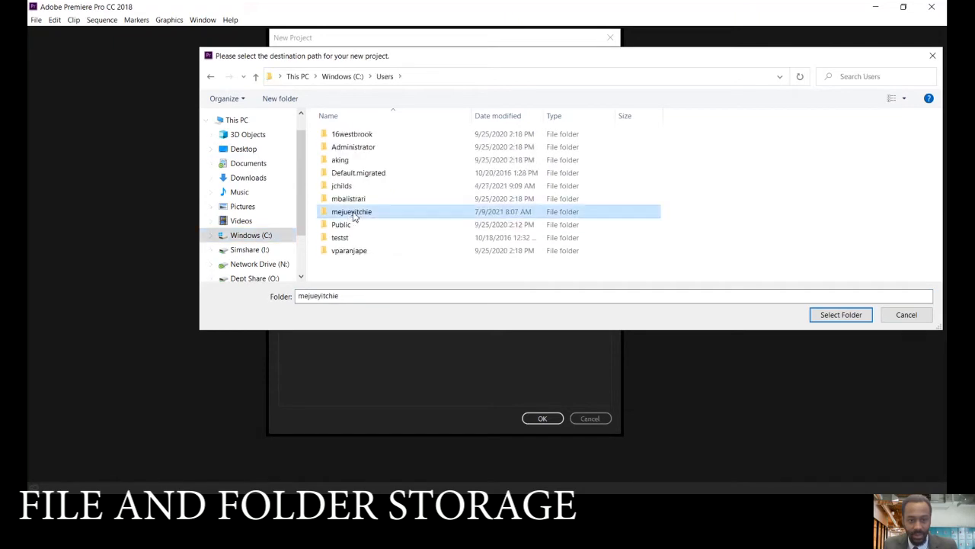
double_click(353, 214)
click(837, 315)
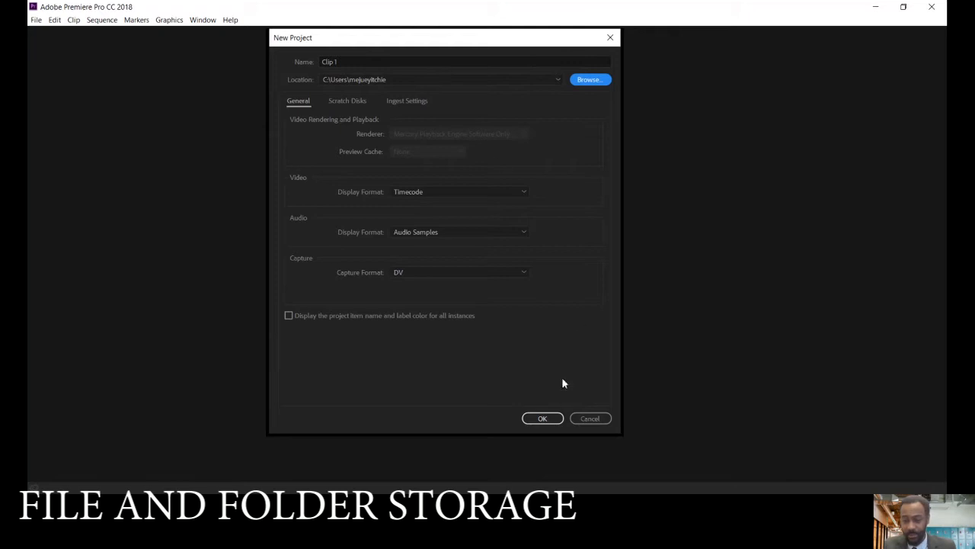
click(554, 423)
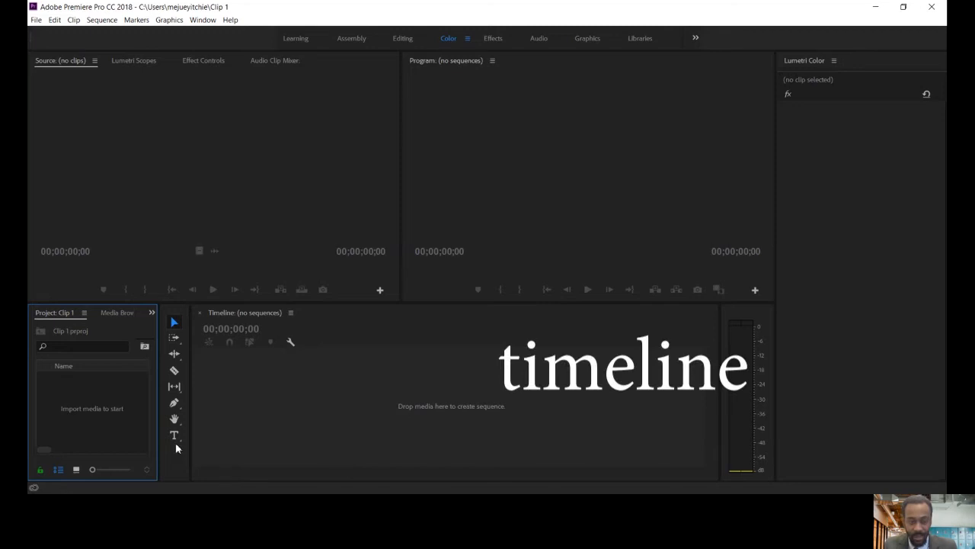
Import Louis Vuitton.mp4 into the project and open it in the Source monitor
key(alt+Tab)
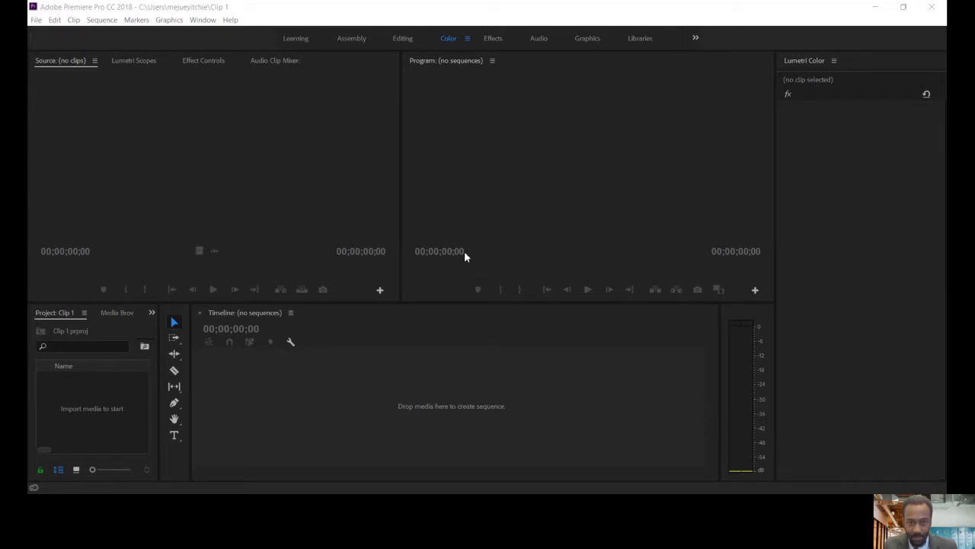
double_click(66, 426)
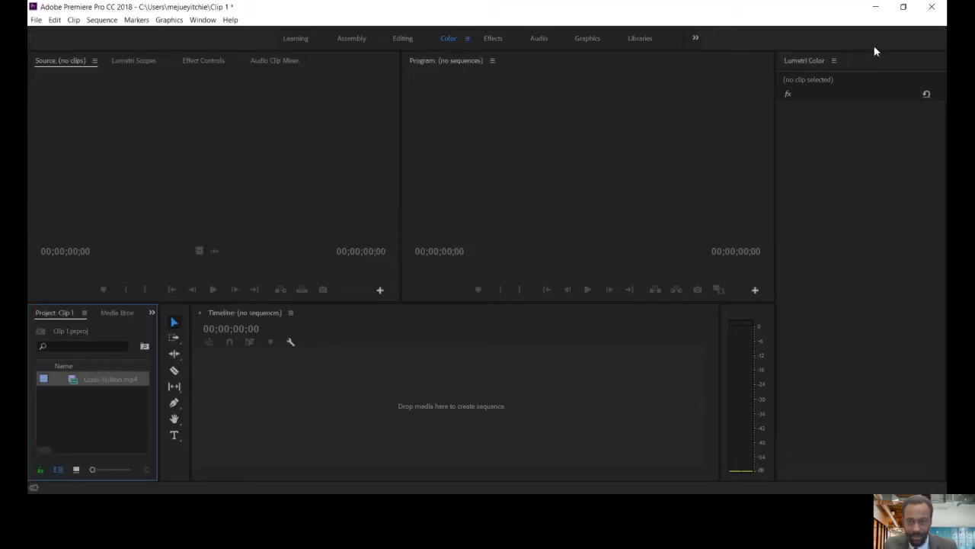
click(97, 378)
double_click(67, 383)
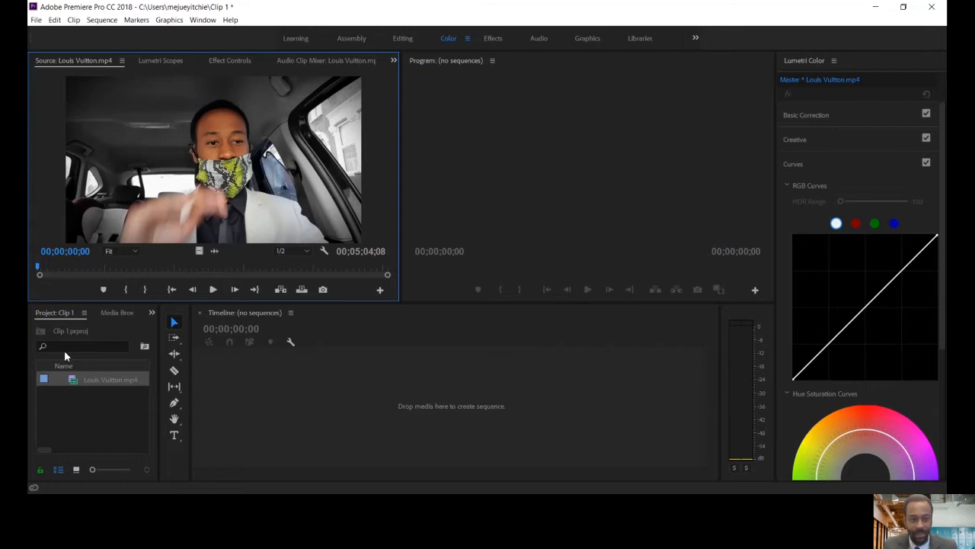
Preview the first seconds of the Louis Vuitton.mp4 source clip and return its playhead to the start
click(213, 290)
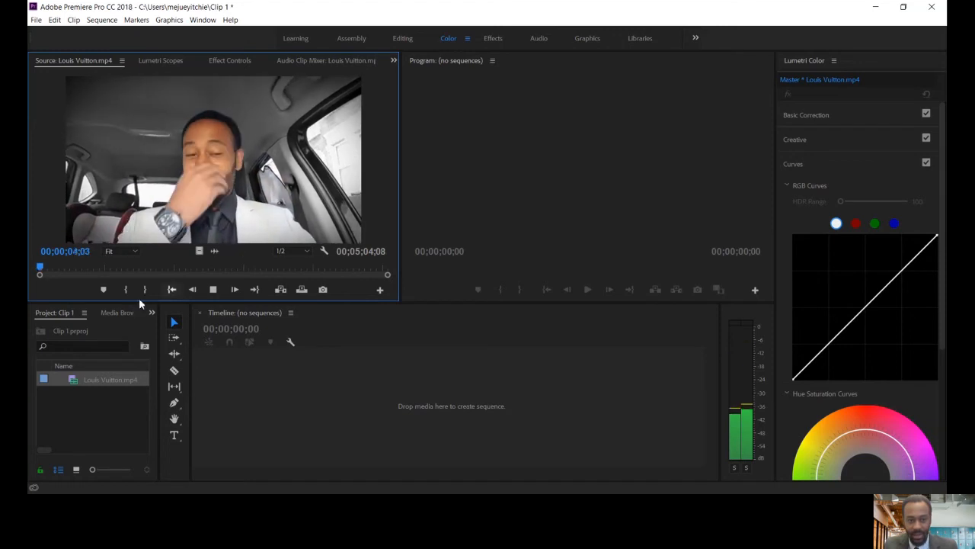
click(212, 290)
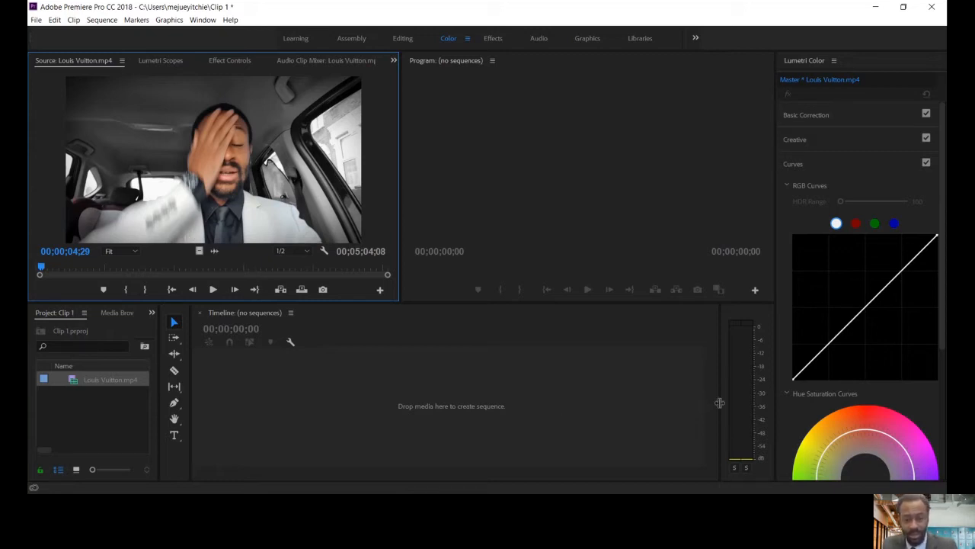
click(213, 290)
key(space)
drag(44, 268, 30, 265)
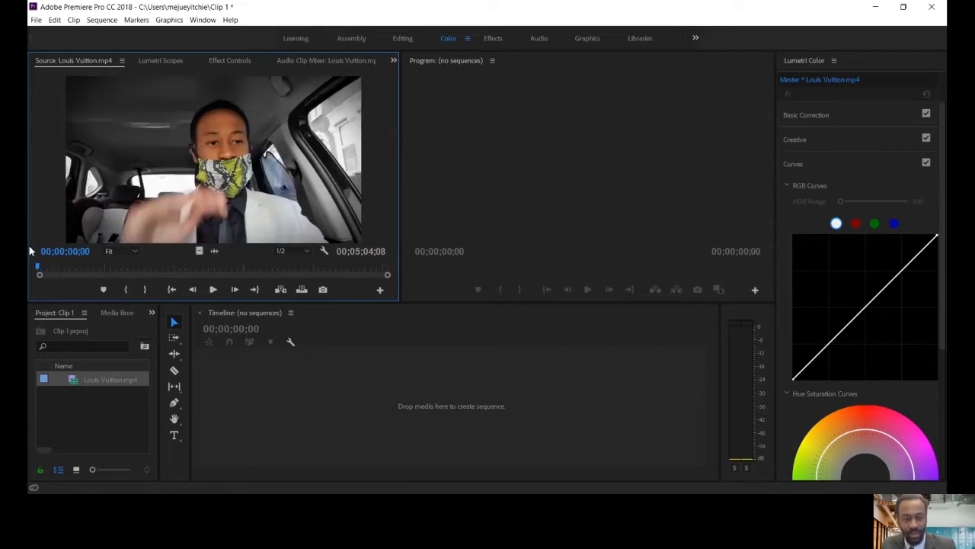
Set the source clip's Out point at 00;00;13;06 and place the trimmed clip in the empty timeline as a new sequence
click(219, 290)
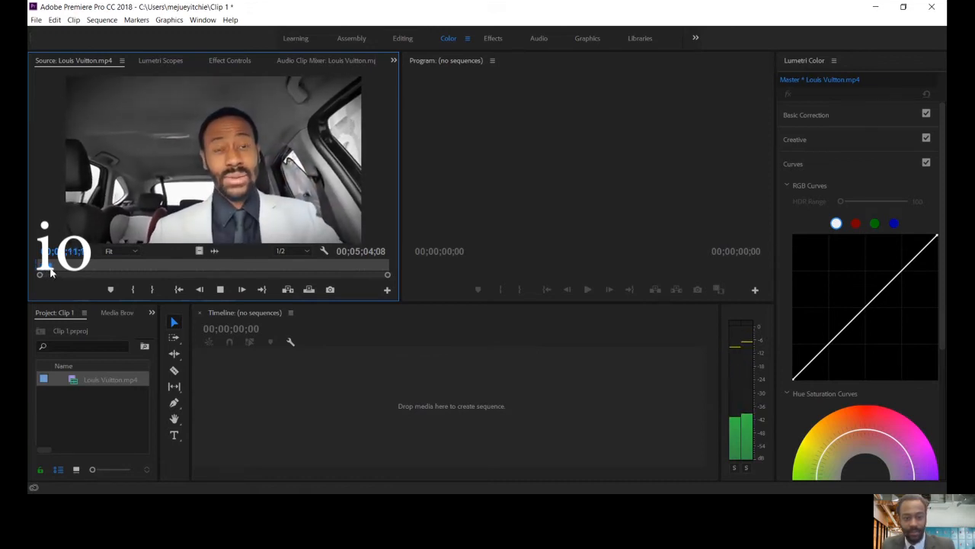
click(221, 289)
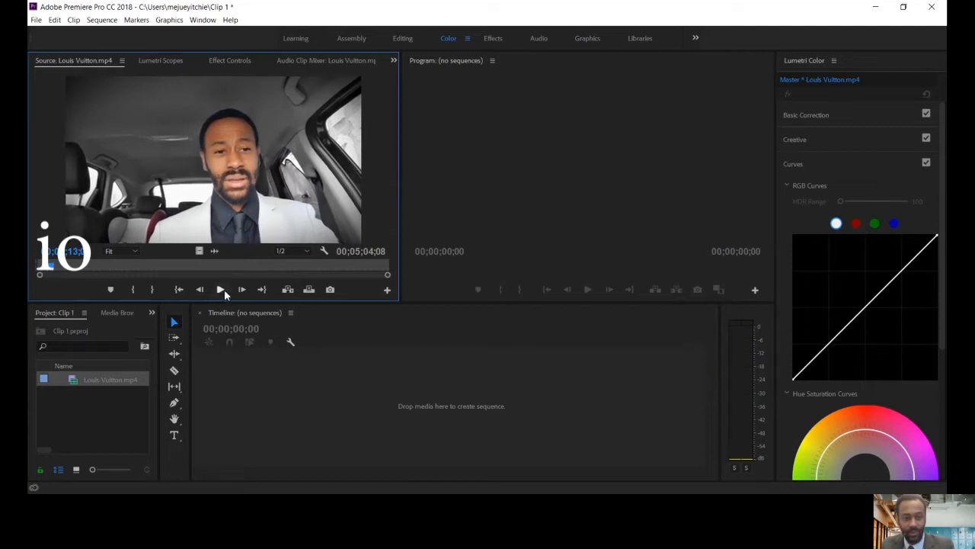
key(o)
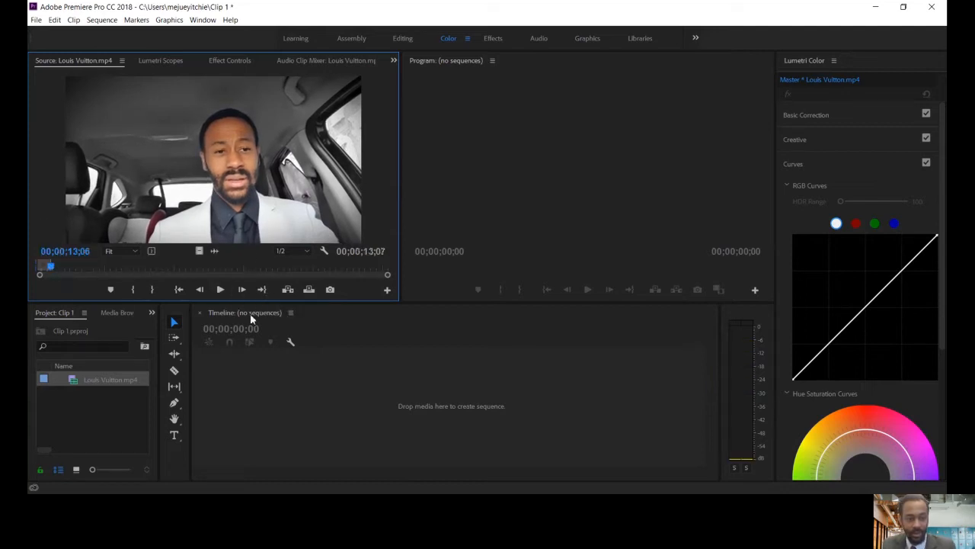
drag(160, 158, 273, 370)
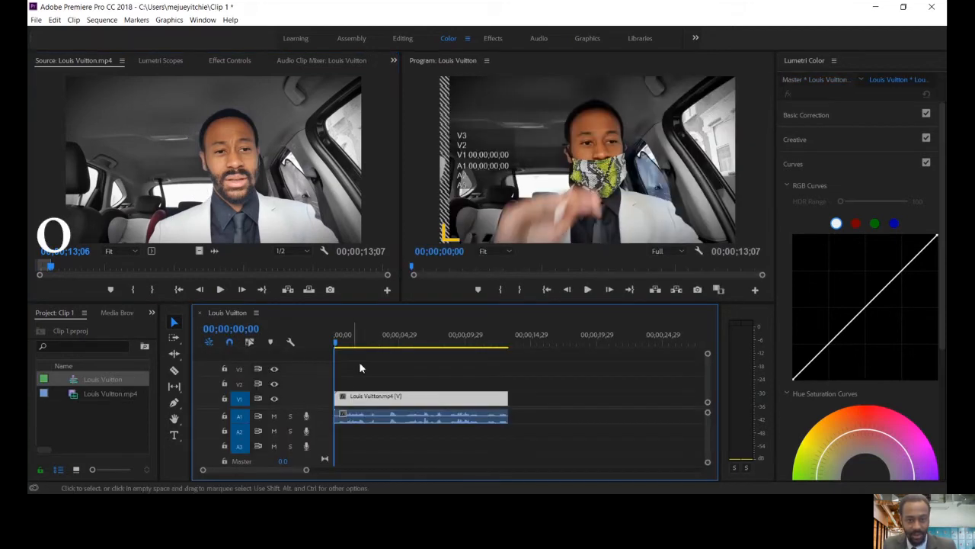
Cut the A1 audio with the Razor tool at 00;00;02;07 and again near the 4-second mark
mouse_move(356, 343)
mouse_down()
mouse_move(384, 349)
mouse_move(364, 347)
mouse_up()
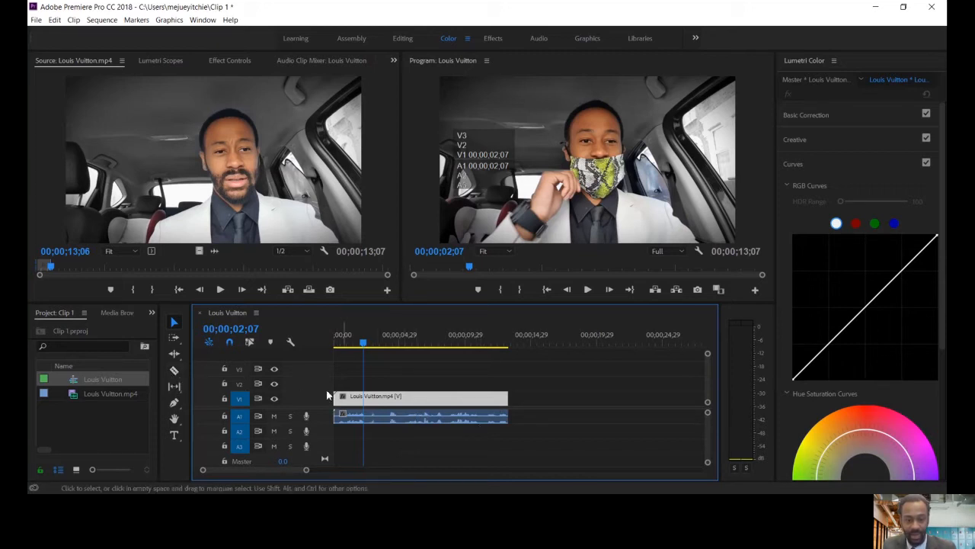
click(175, 371)
click(372, 417)
click(394, 416)
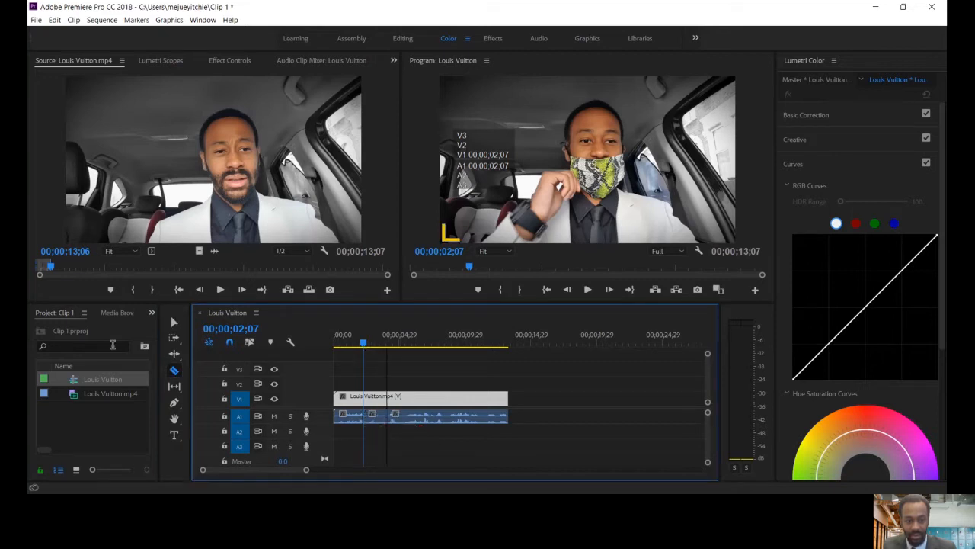
Delete the short audio segment between the two cuts on A1, and undo the deletion
key(v)
right_click(370, 416)
click(418, 61)
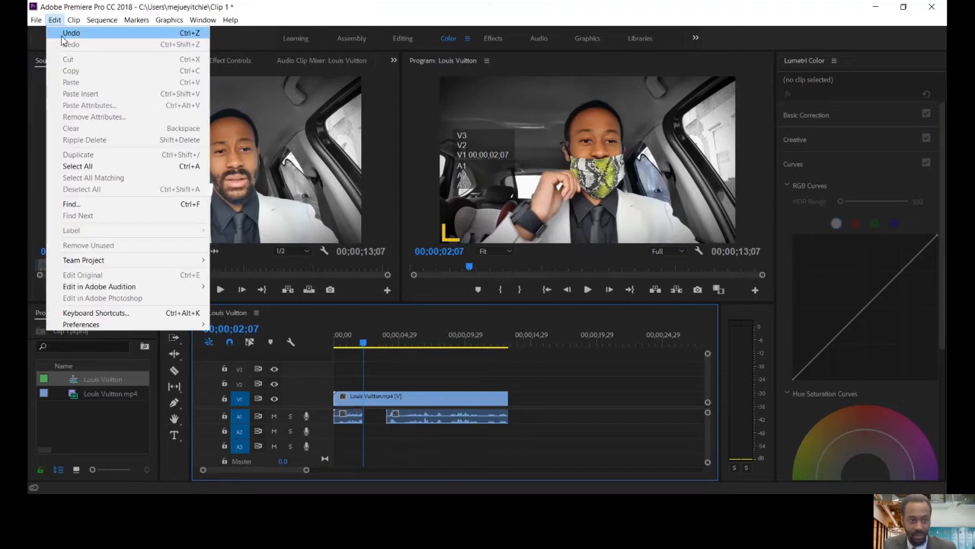
click(67, 34)
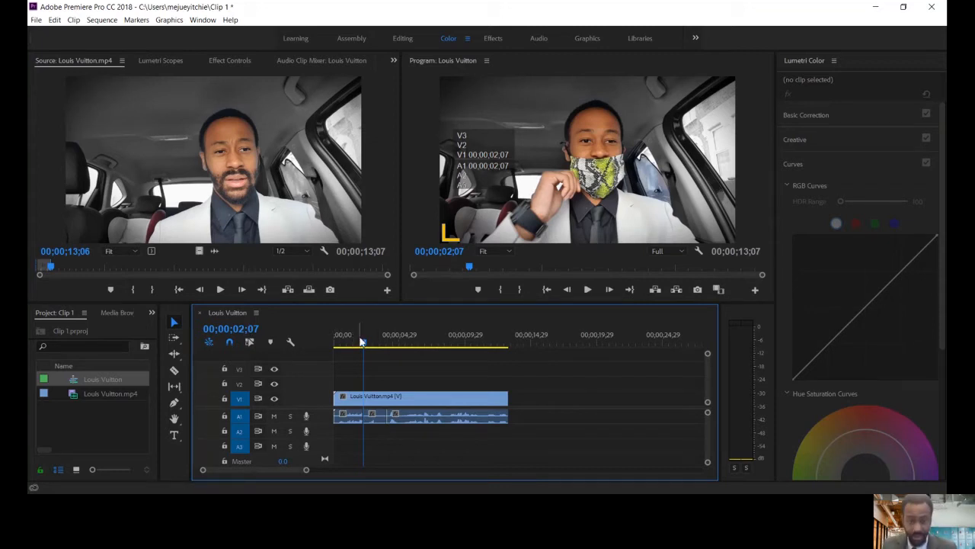
Move the sequence playhead to 00;00;05;17, and open options vid 2020.mp4 in the Source monitor to preview its opening
click(370, 343)
drag(375, 344, 407, 355)
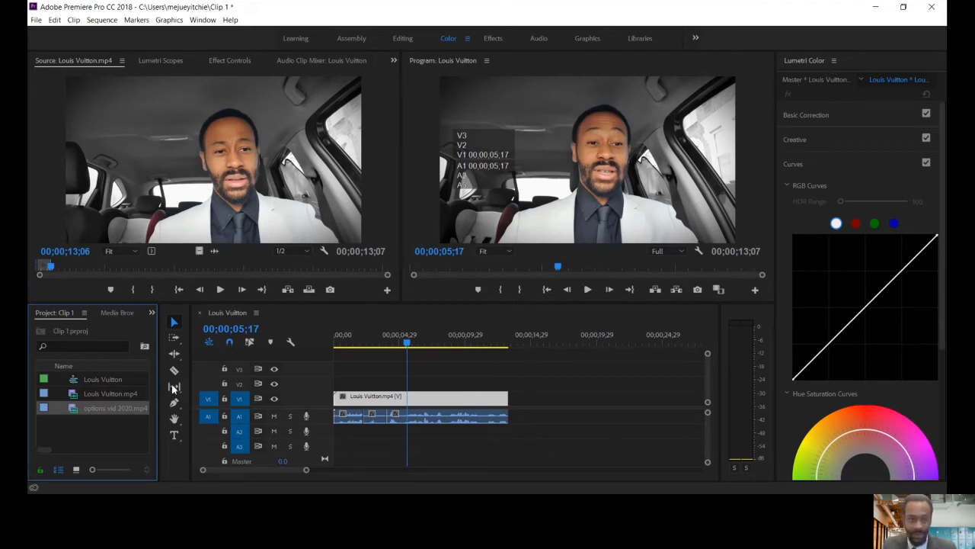
double_click(74, 410)
click(214, 292)
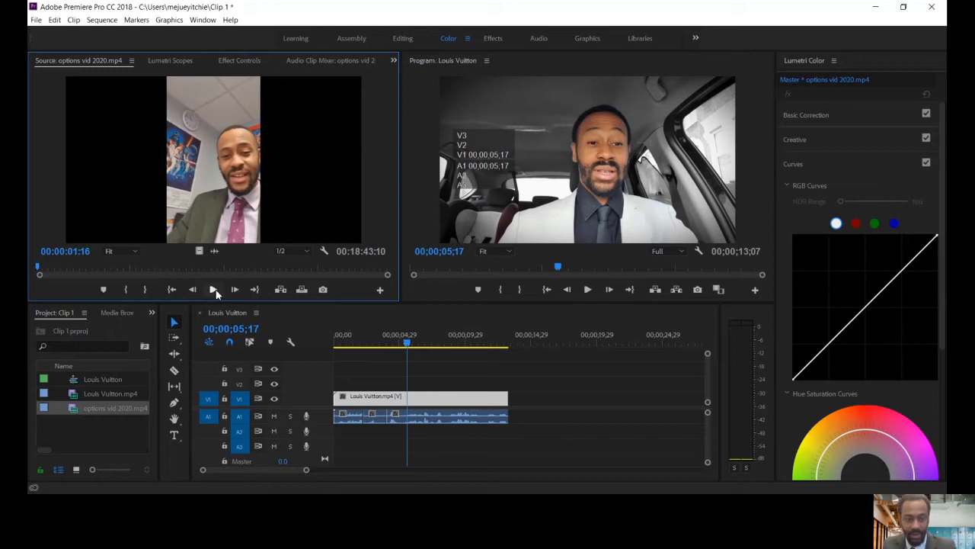
Set the Out point of options vid 2020.mp4 at 00:03:20:15 and append the clip directly after the Louis Vuitton clip
click(99, 266)
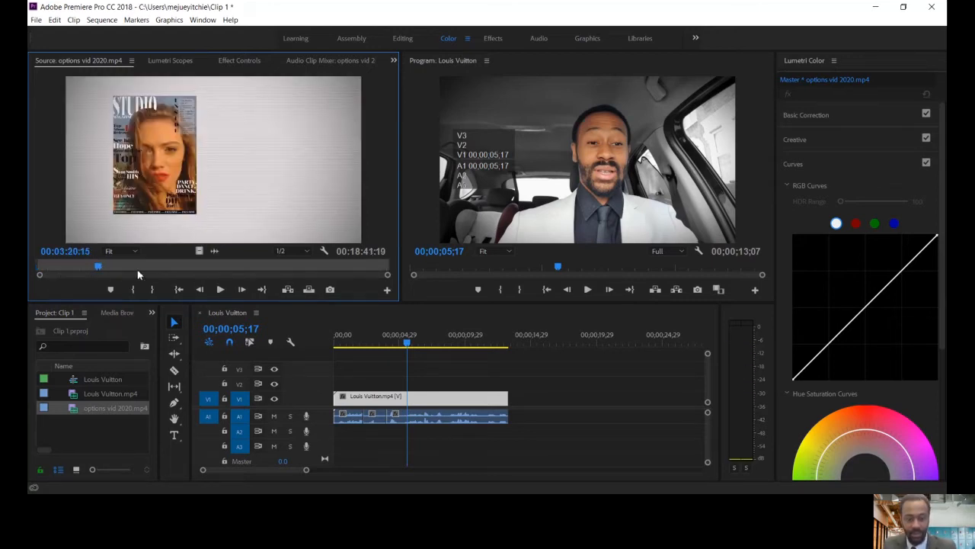
key(o)
drag(164, 210, 509, 411)
Scrub the sequence into the second clip up to 00;00;19;01, and return the source clip's playhead to the start
drag(437, 340, 524, 332)
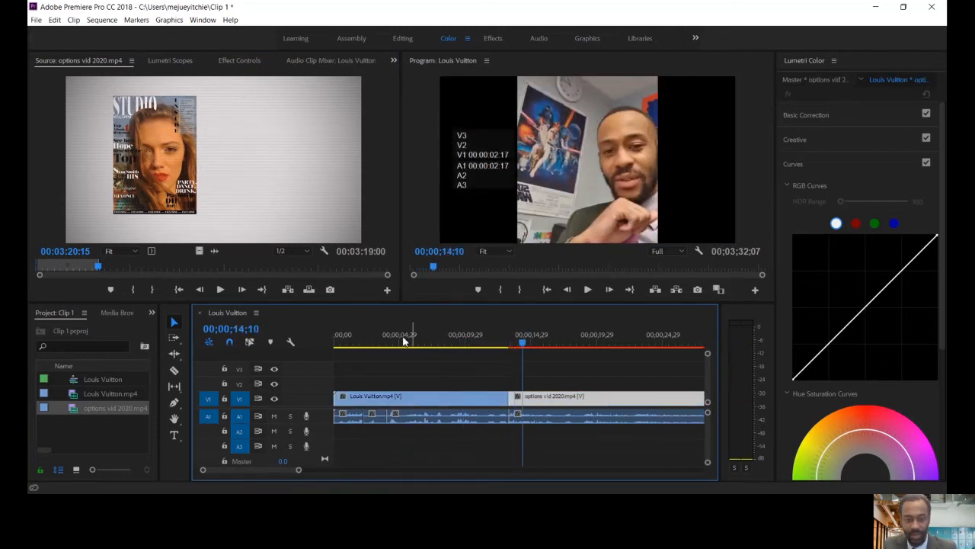
drag(529, 343, 588, 341)
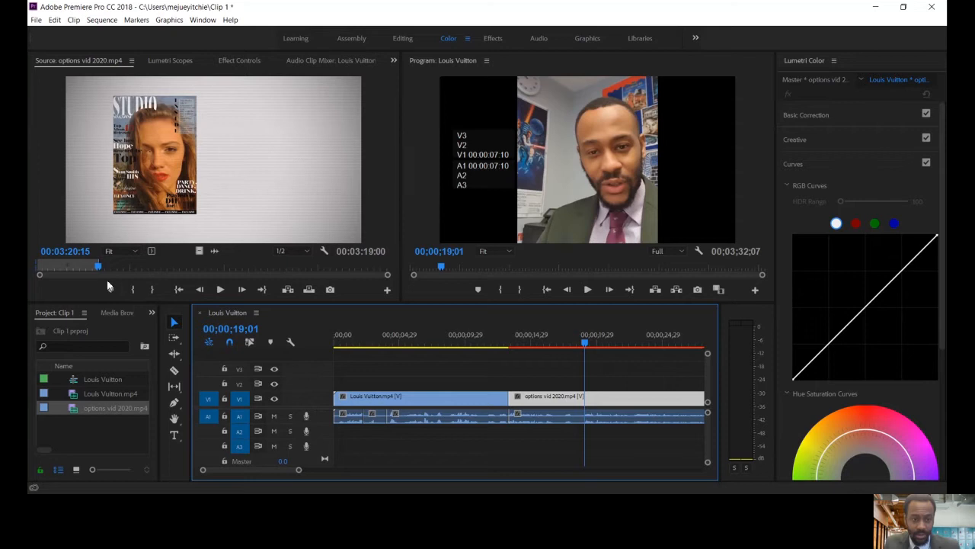
drag(84, 267, 38, 268)
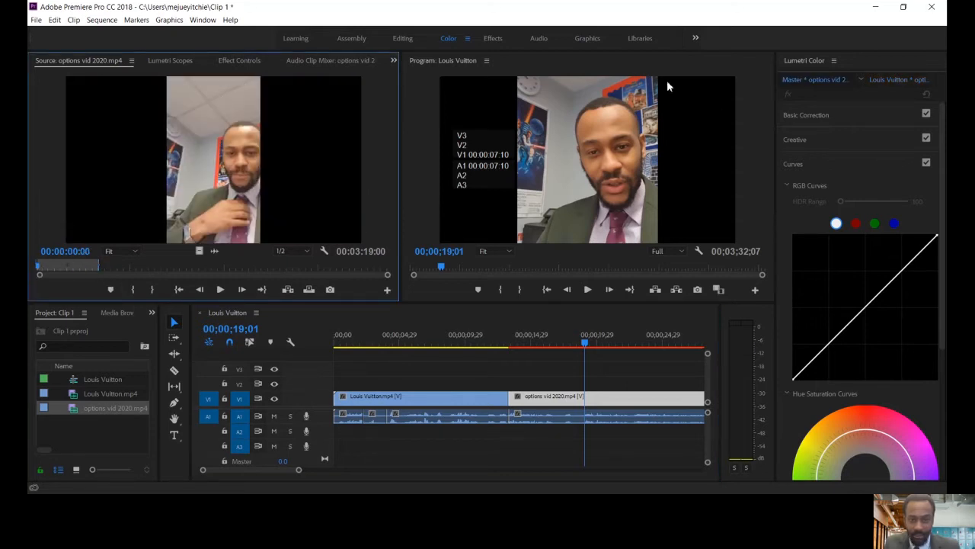
Apply Scale to Frame Size to the options vid 2020.mp4 clip on V1
right_click(599, 186)
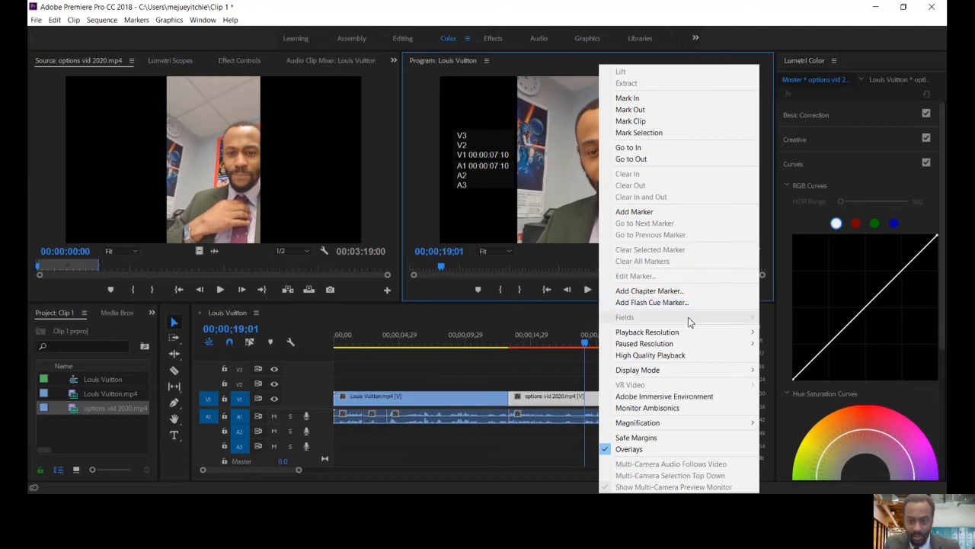
click(548, 206)
click(573, 406)
right_click(573, 407)
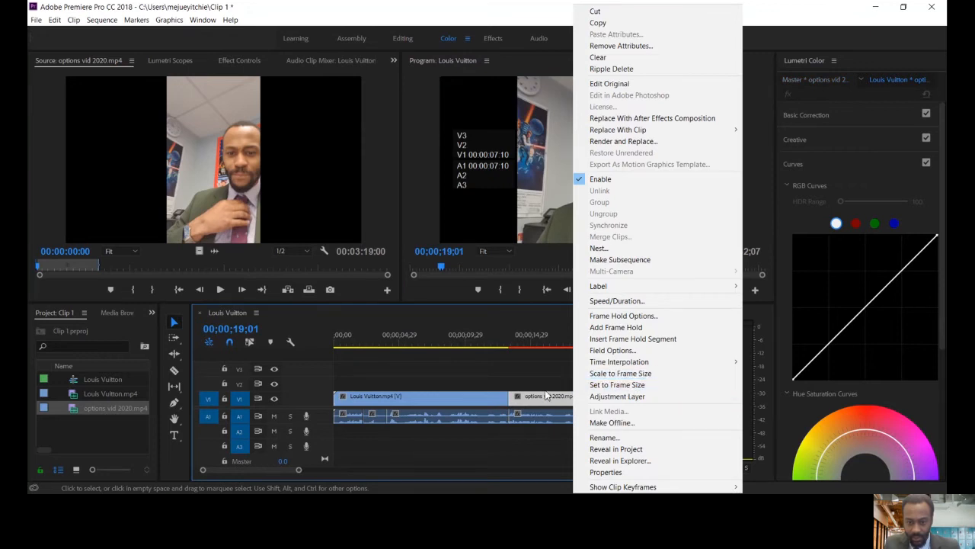
click(550, 402)
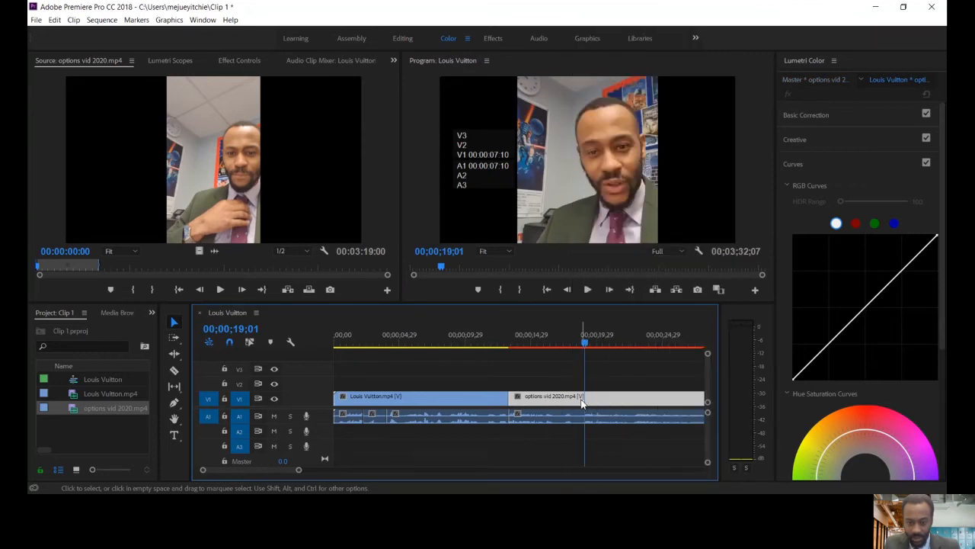
right_click(582, 404)
click(651, 372)
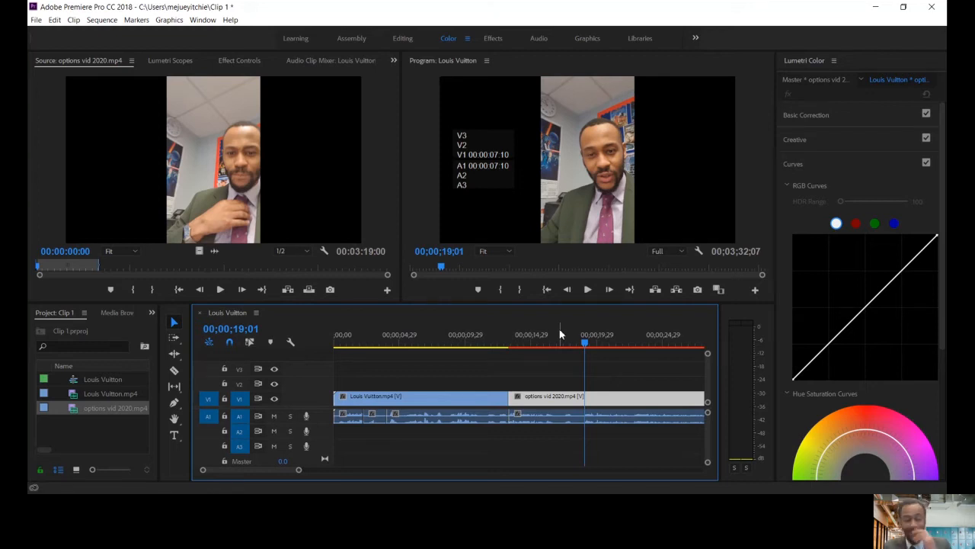
Play the sequence from 00;00;12;06 across the cut between the two clips to check the change of shot
drag(535, 344, 497, 349)
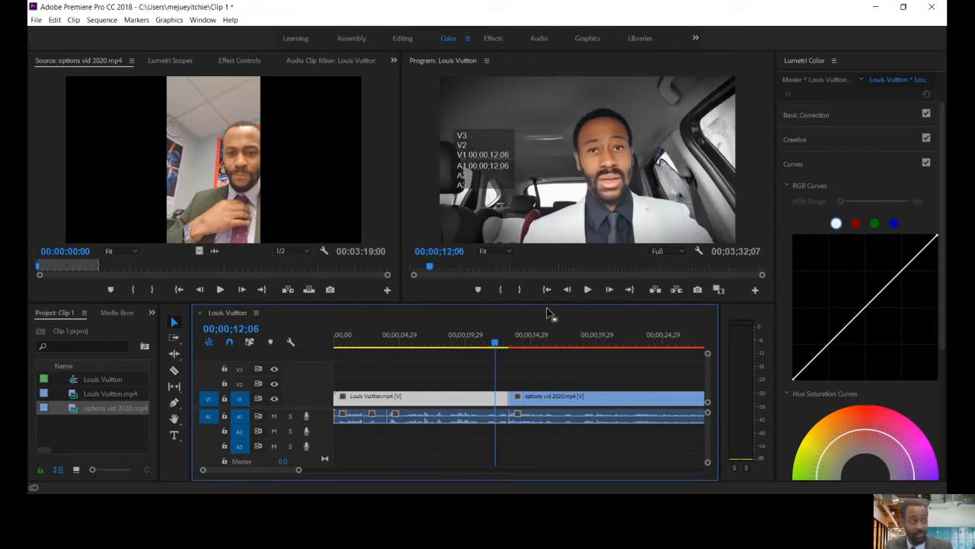
click(587, 290)
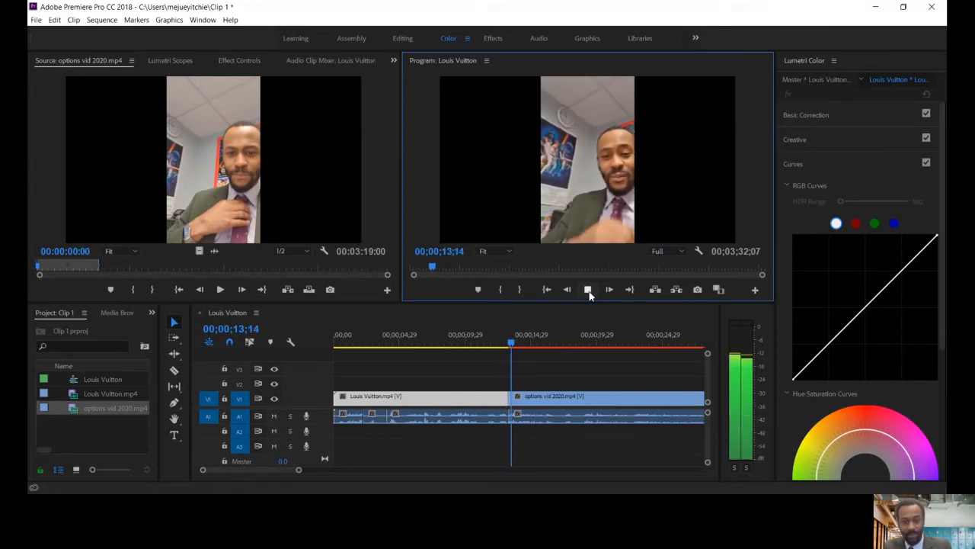
click(587, 291)
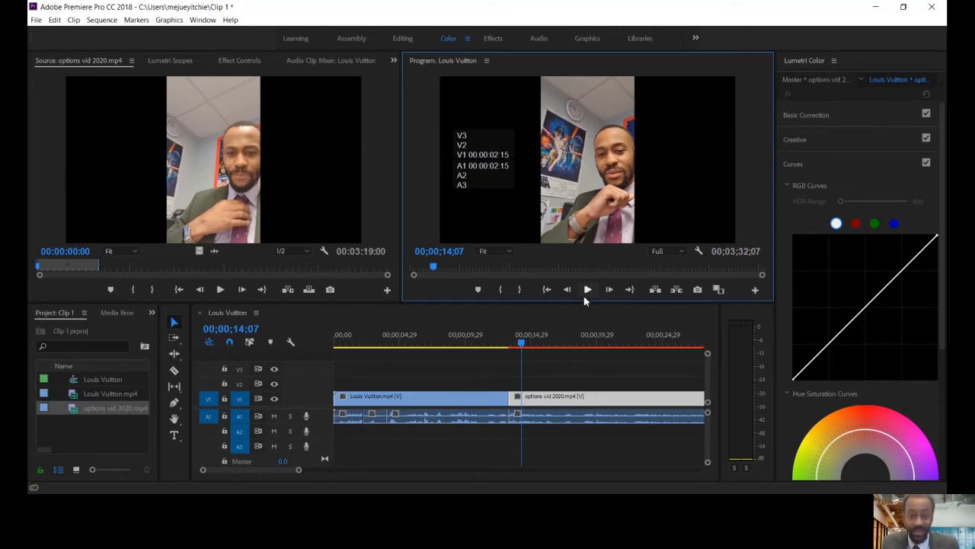
Scrub back through the first clip and park the playhead at 00;00;12;24, just before the cut
drag(519, 341, 401, 343)
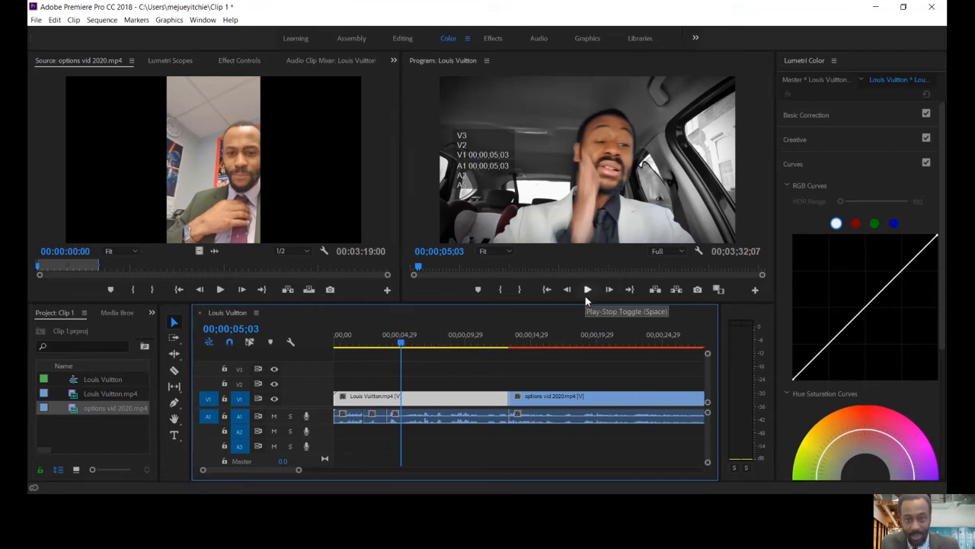
drag(421, 344, 503, 342)
click(477, 344)
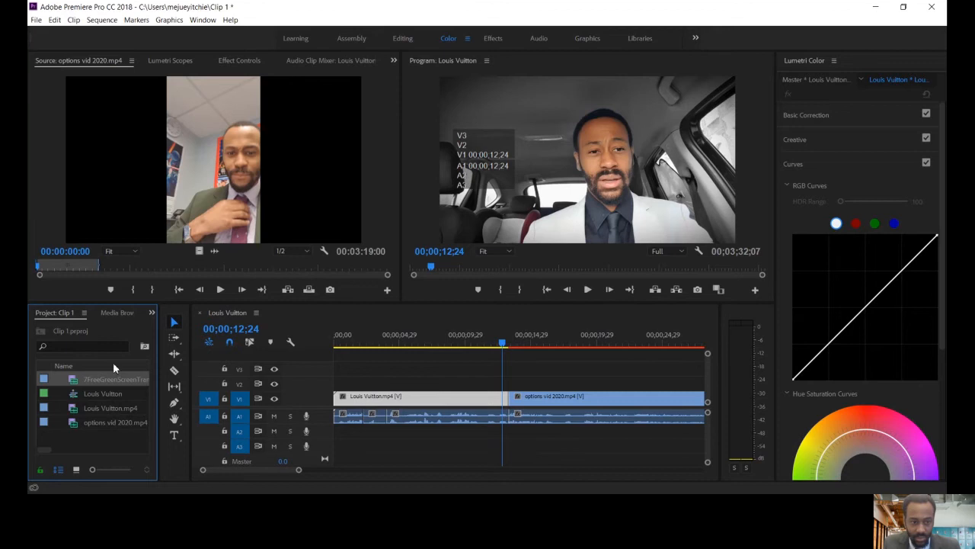
Load the 7FreeGreenScreenTransitions clip into the Source Monitor and play its first transition through to 00:00:04:06
click(110, 378)
double_click(77, 381)
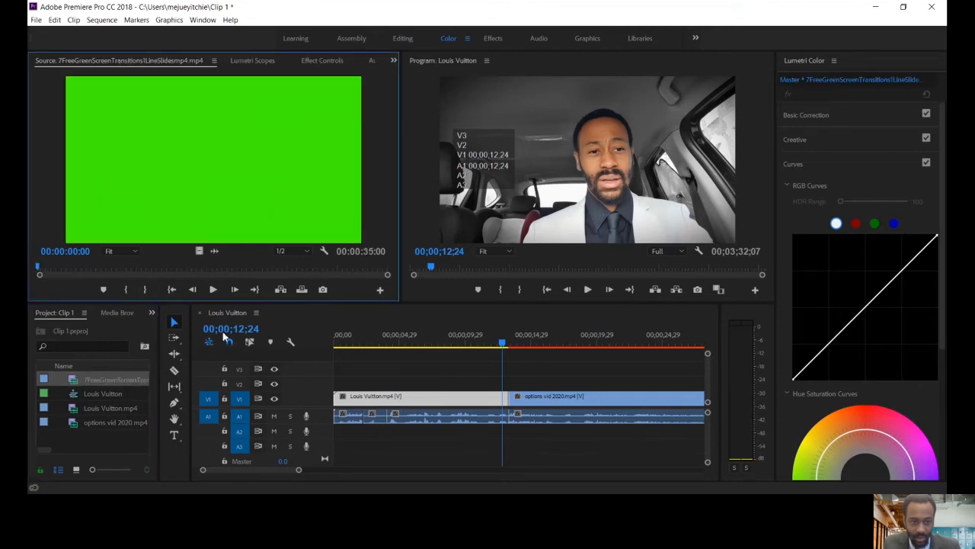
click(213, 289)
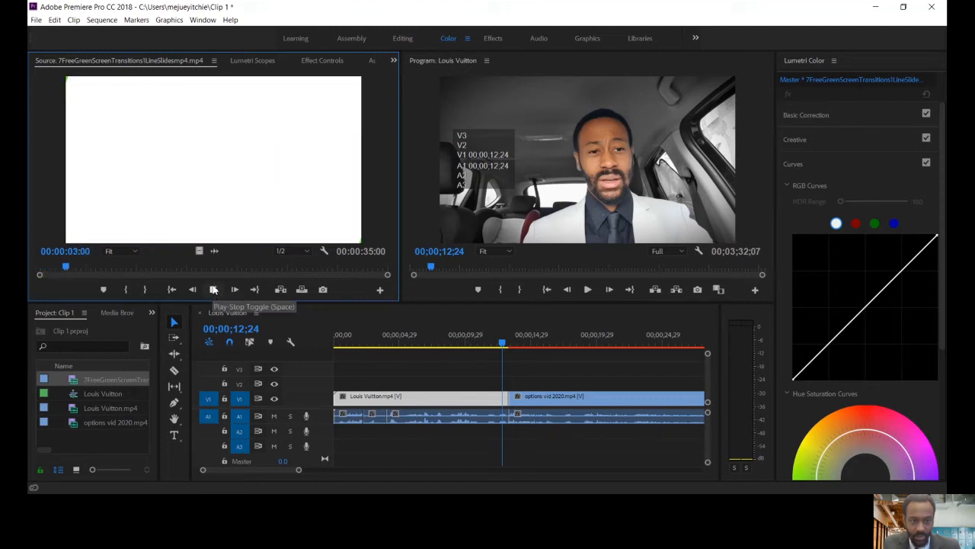
click(213, 290)
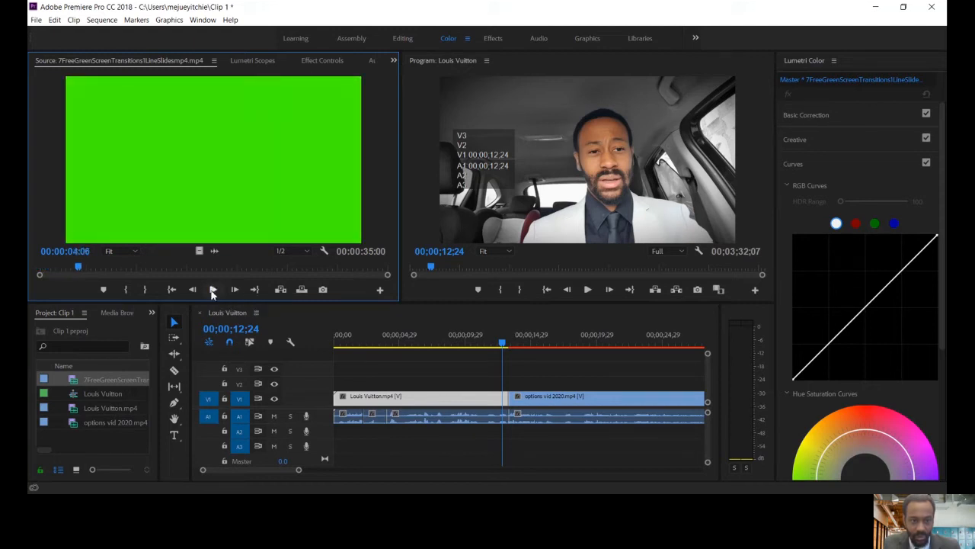
Mark the first transition with an In point at 00:00:00:14 and an Out point extended to a duration of 00:00:03:04
drag(72, 278, 41, 277)
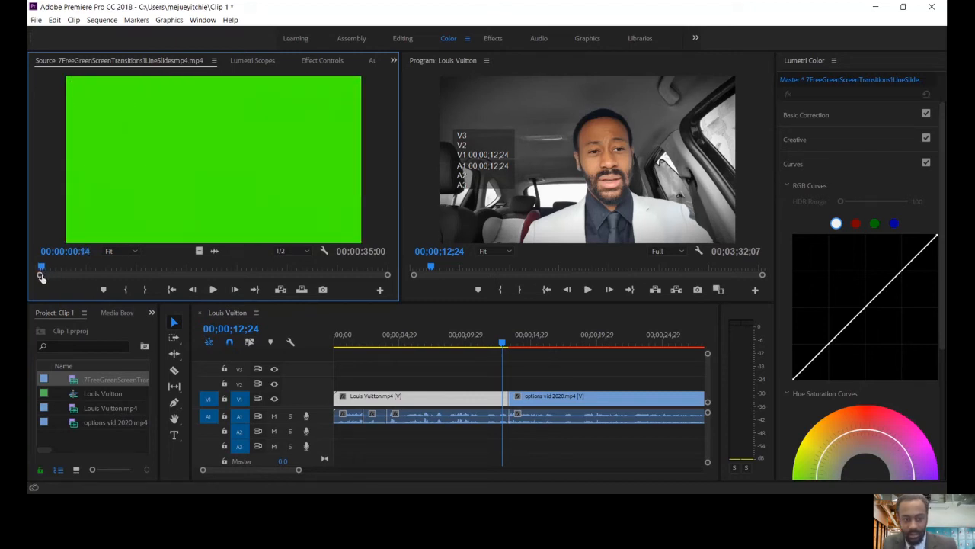
key(i)
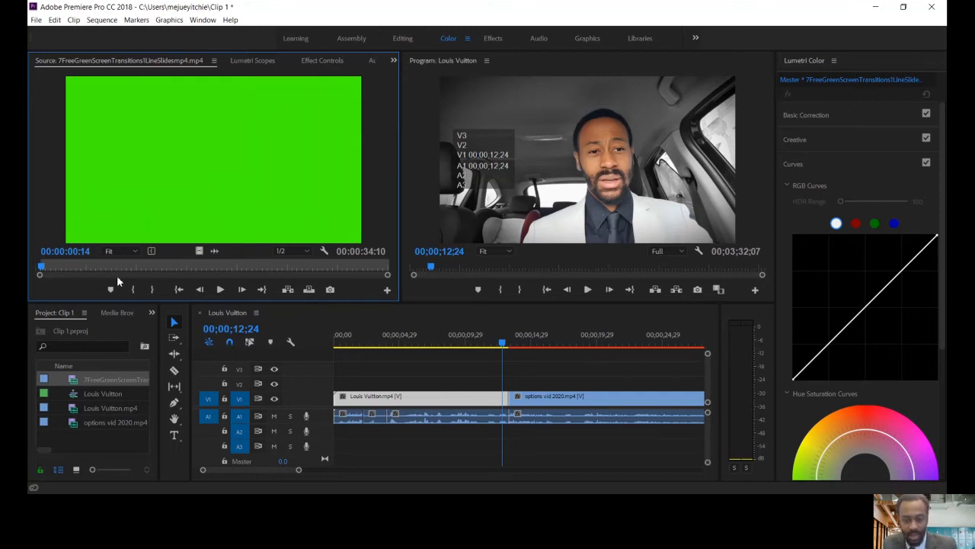
click(225, 290)
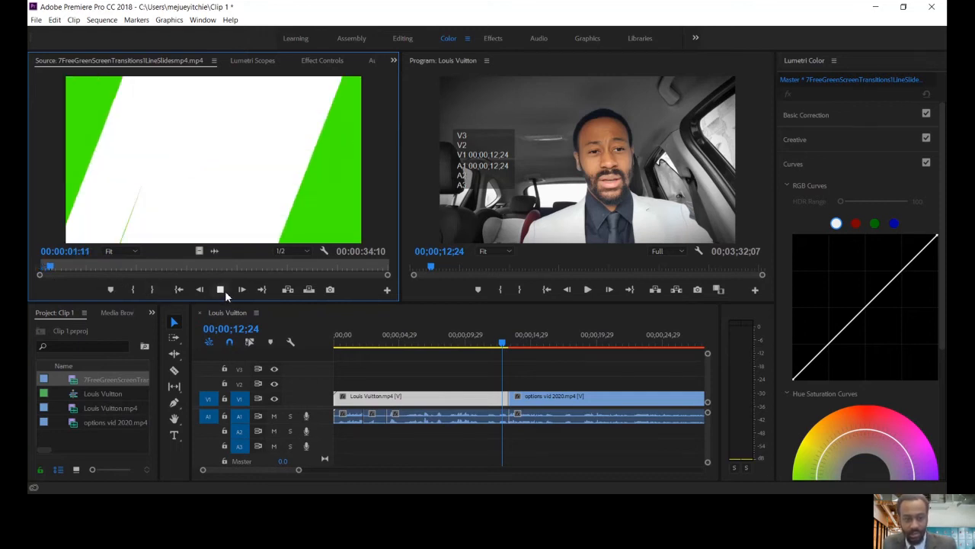
key(o)
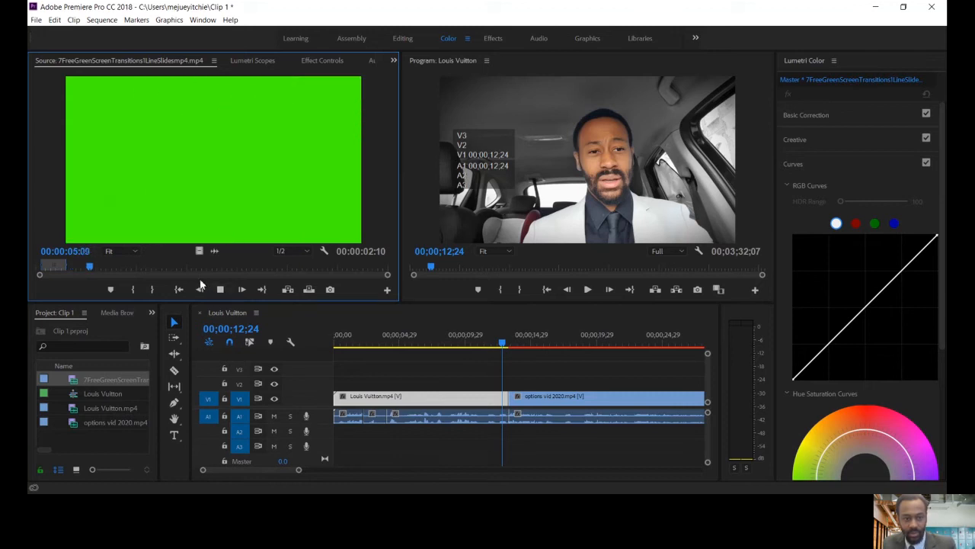
click(225, 290)
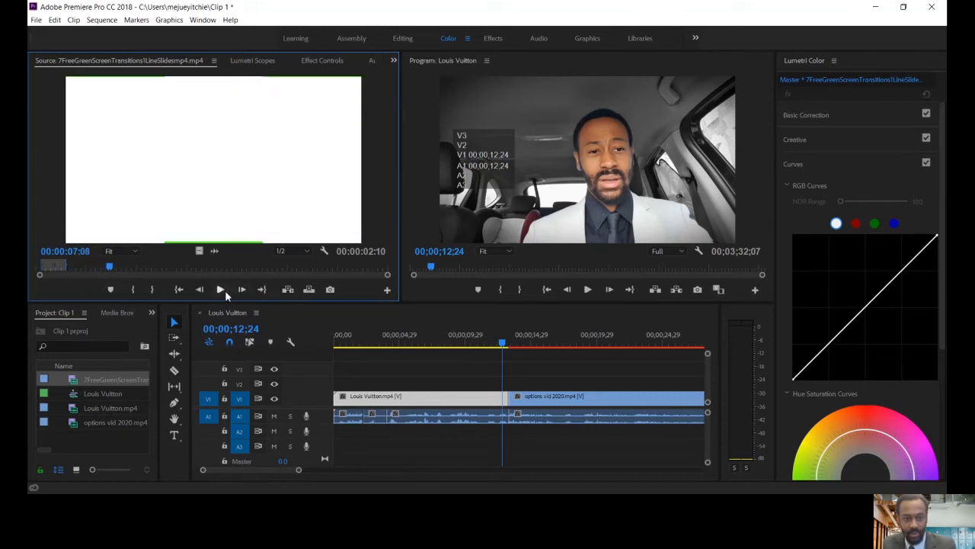
drag(66, 265, 75, 265)
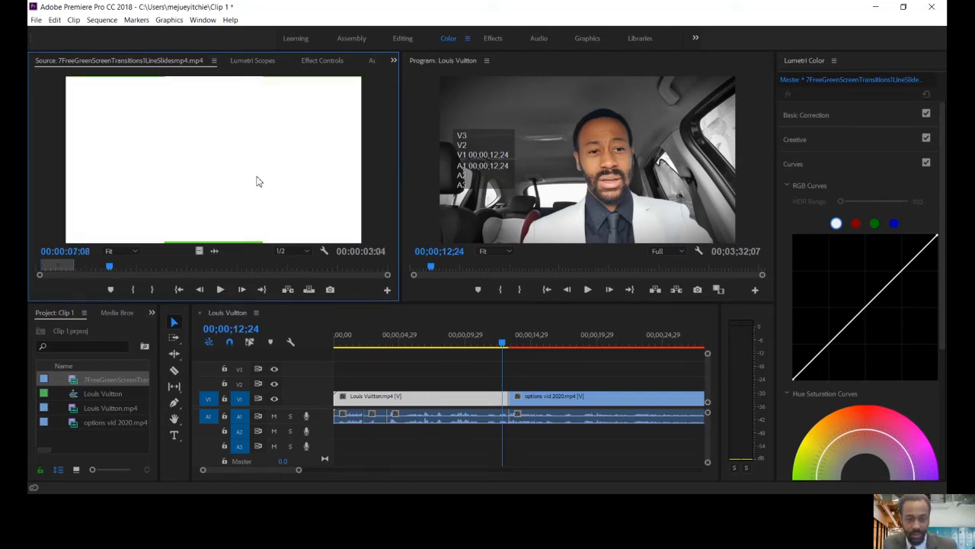
Place the marked transition on V2 starting at 00;00;12;24, over the cut, and delete its audio from A2
drag(331, 276, 508, 387)
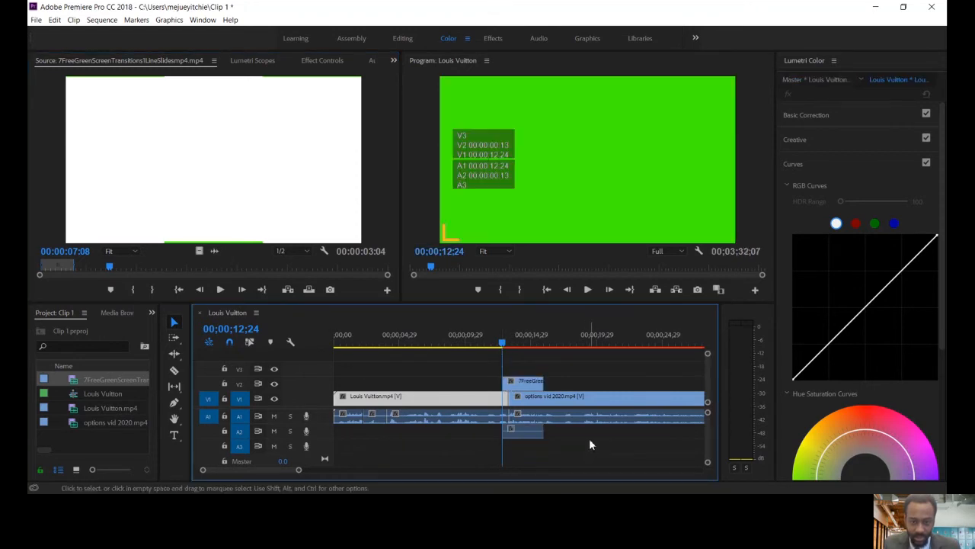
click(526, 439)
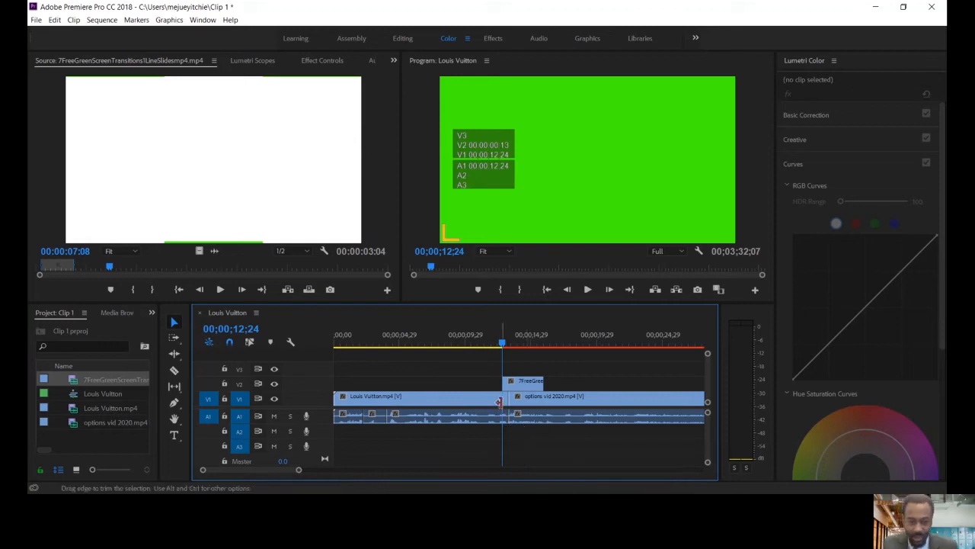
Scrub over the cut beneath the transition clip and park the playhead at 00;00;13;09
mouse_move(502, 349)
mouse_down()
mouse_move(523, 345)
mouse_move(475, 344)
mouse_move(525, 345)
mouse_move(513, 349)
mouse_up()
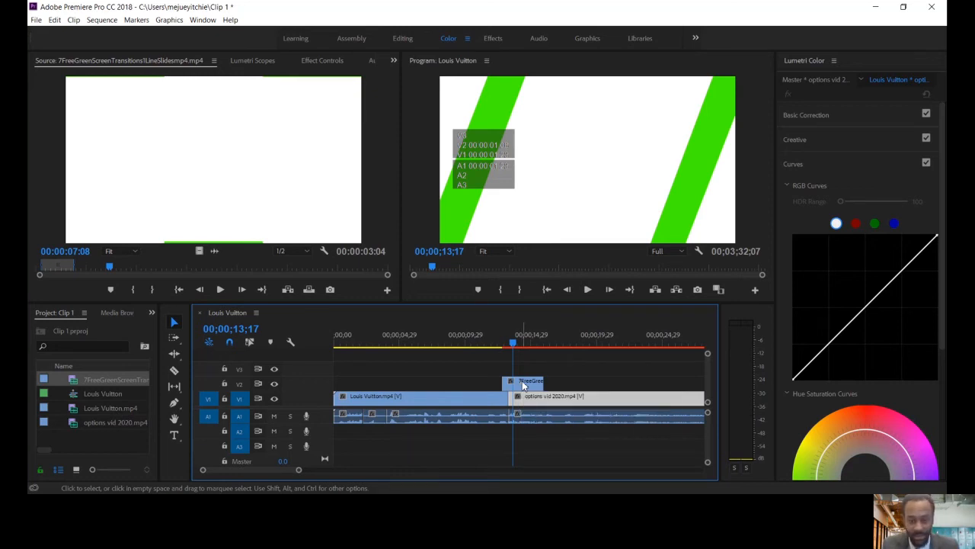
mouse_move(514, 344)
mouse_down()
mouse_move(525, 347)
mouse_move(510, 348)
mouse_up()
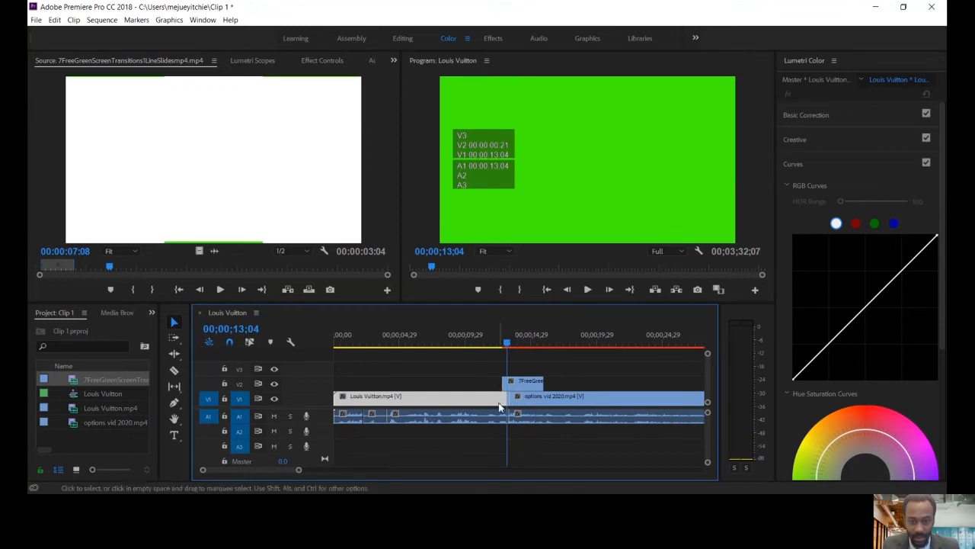
click(510, 344)
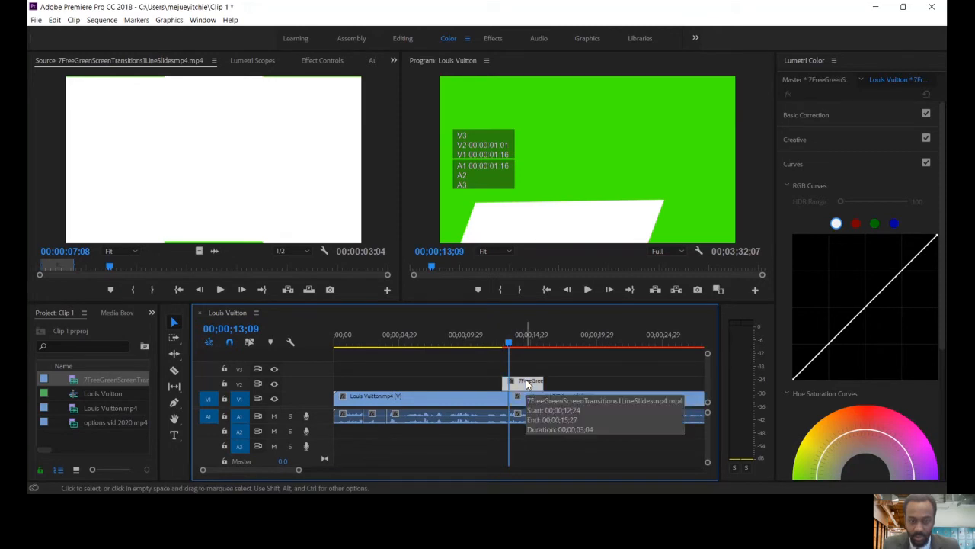
Switch to the Effects workspace, search the effects for "ultra" and apply Ultra Key to the transition clip on V2
double_click(519, 384)
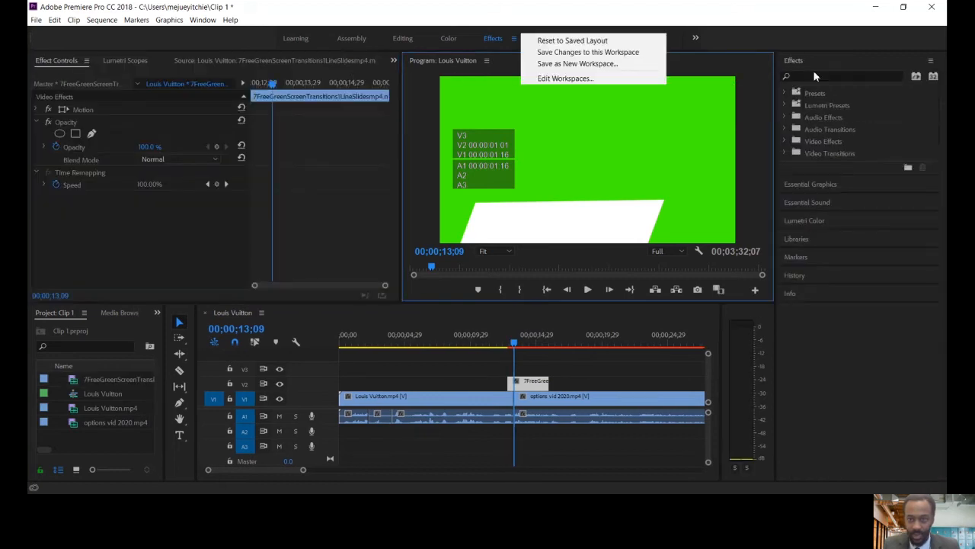
click(814, 76)
click(819, 76)
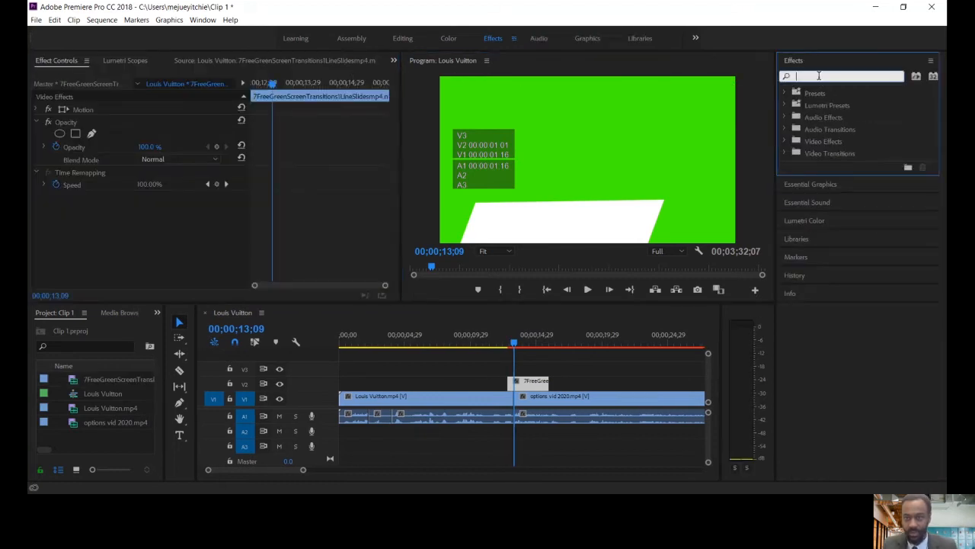
text(ul)
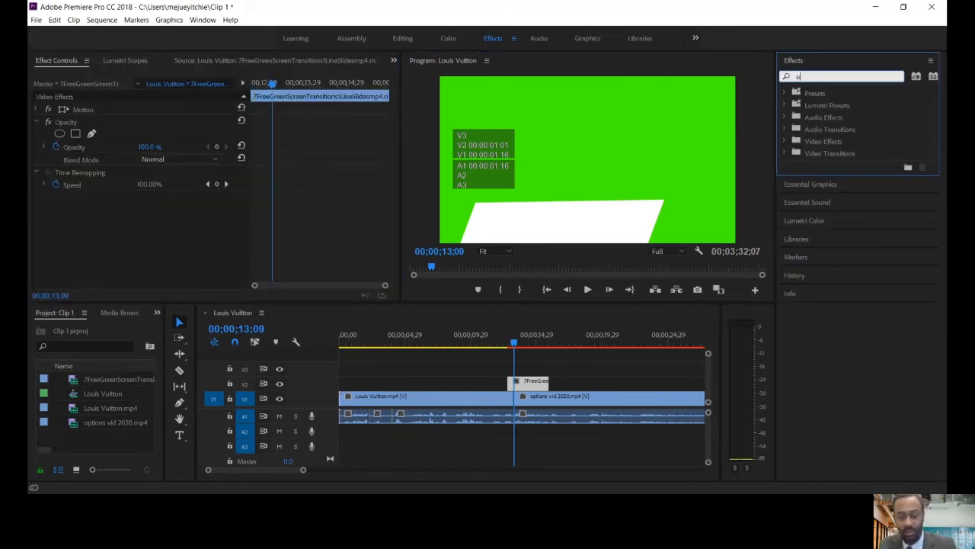
text(tra)
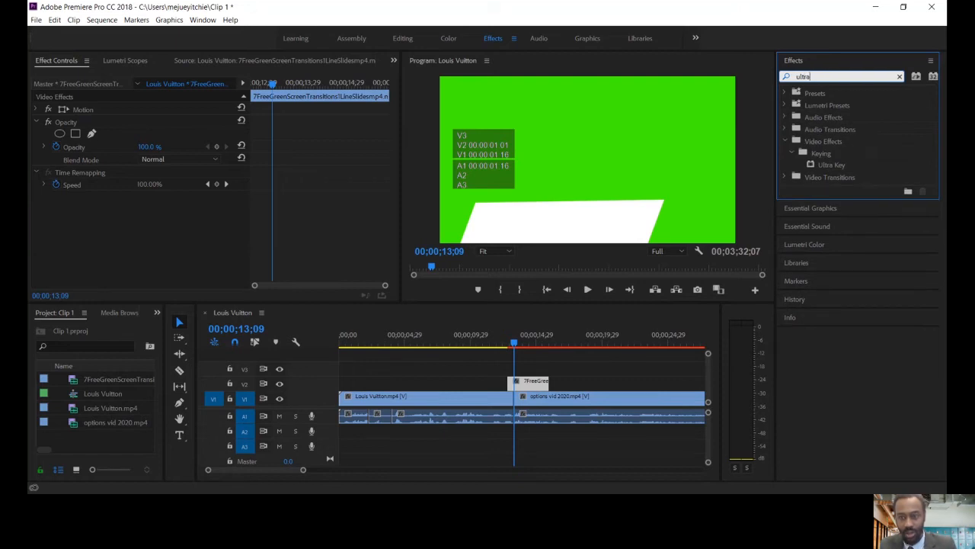
click(820, 168)
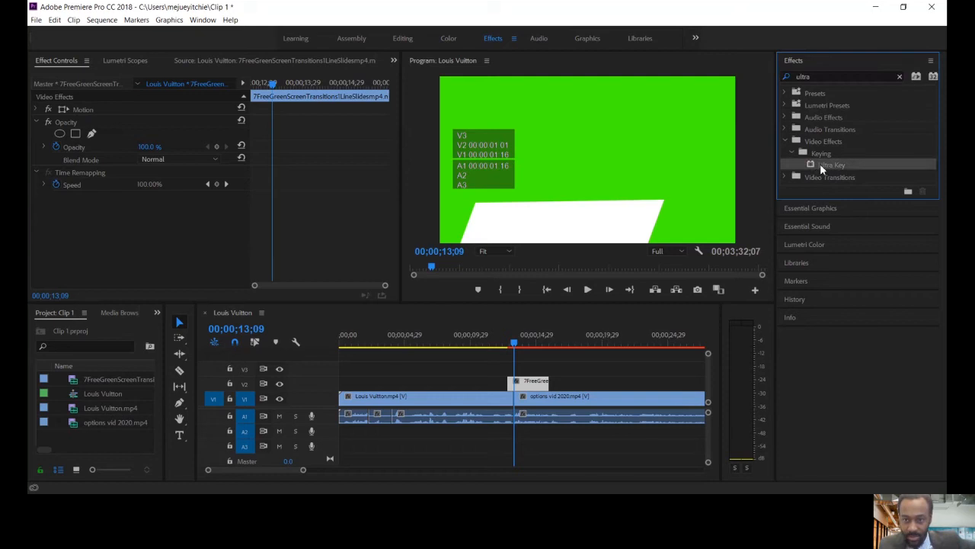
drag(820, 167, 538, 384)
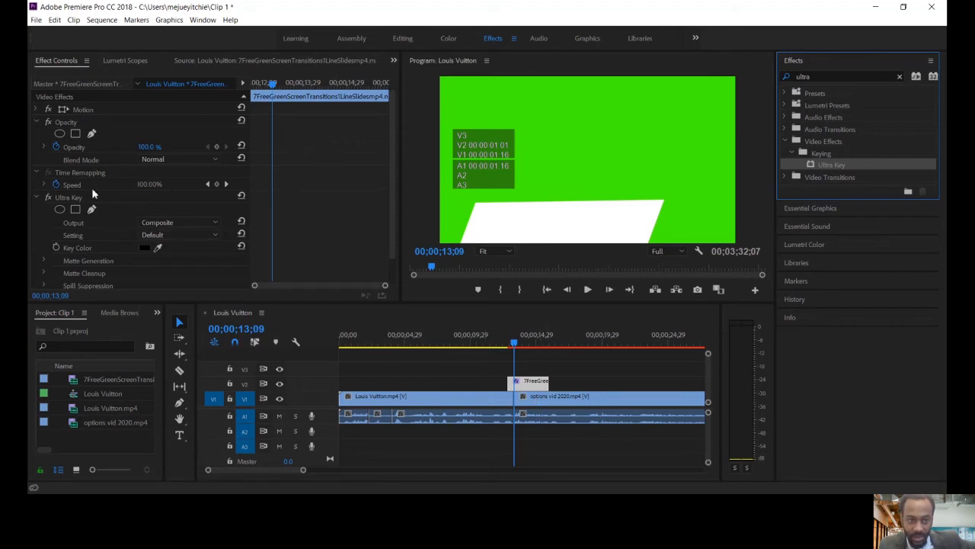
Sample the transition clip's green background as the Ultra Key Key Color
drag(392, 240, 385, 265)
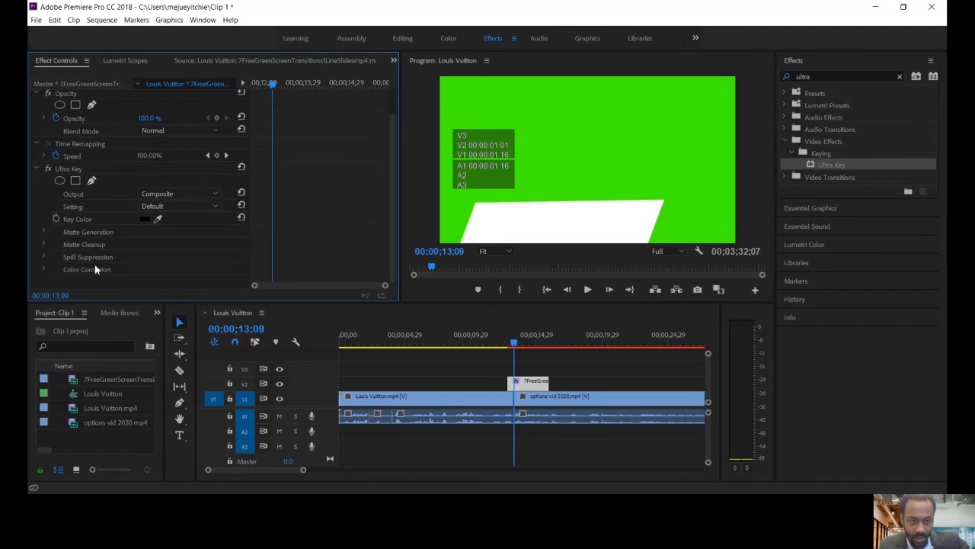
scroll(244, 222, up, 2)
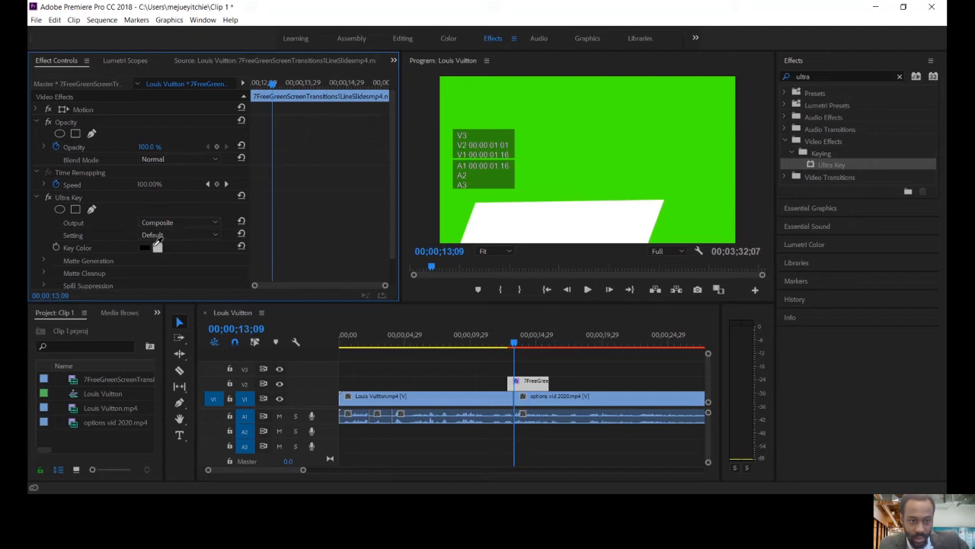
click(501, 118)
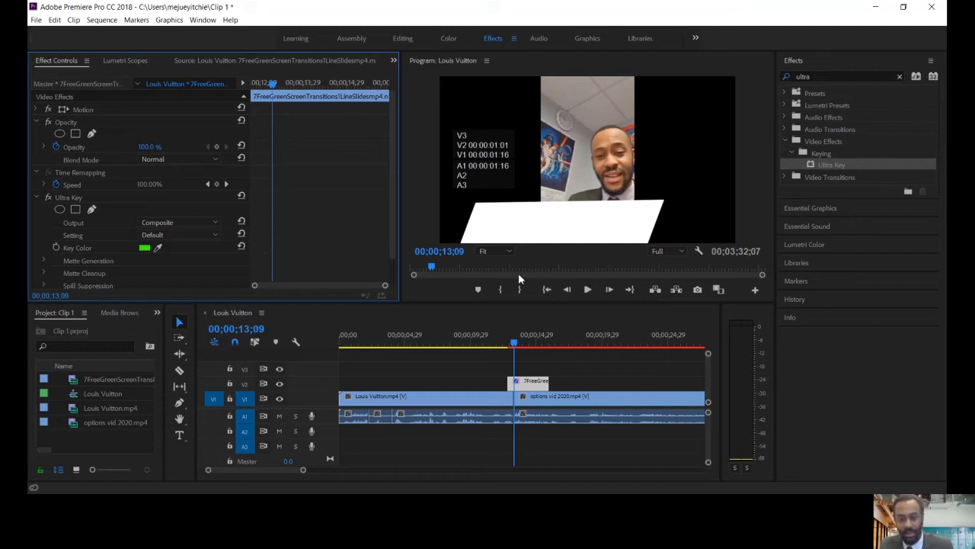
Play the sequence over the keyed transition, including once more from just before the cut, and stop at 00;00;15;10
key(space)
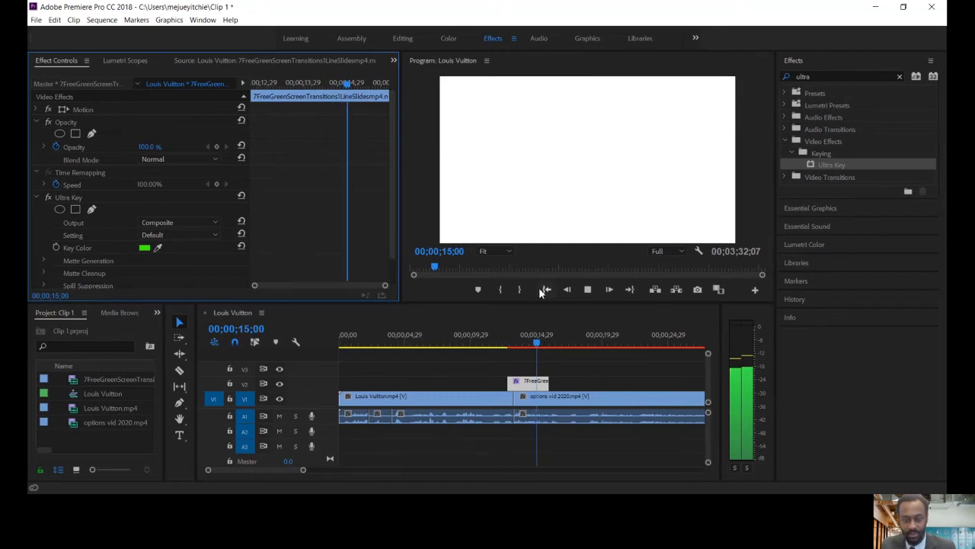
drag(507, 343, 503, 344)
key(space)
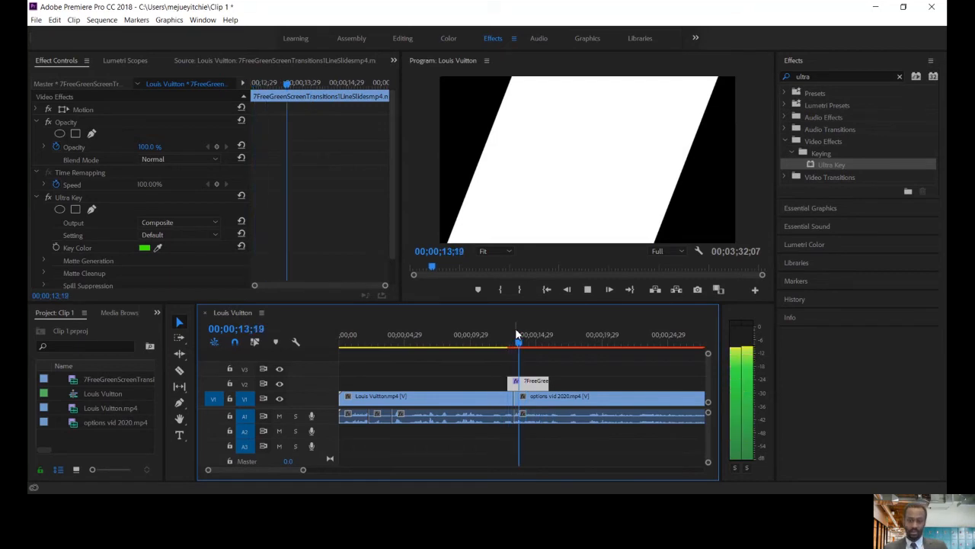
key(space)
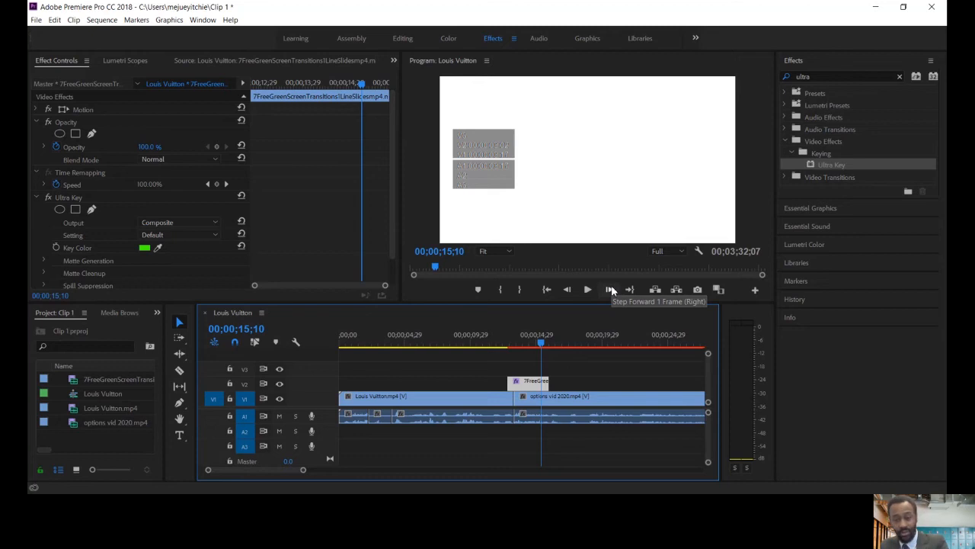
Render the sequence's effects and stop the resulting playback at 00;00;17;15
key(Return)
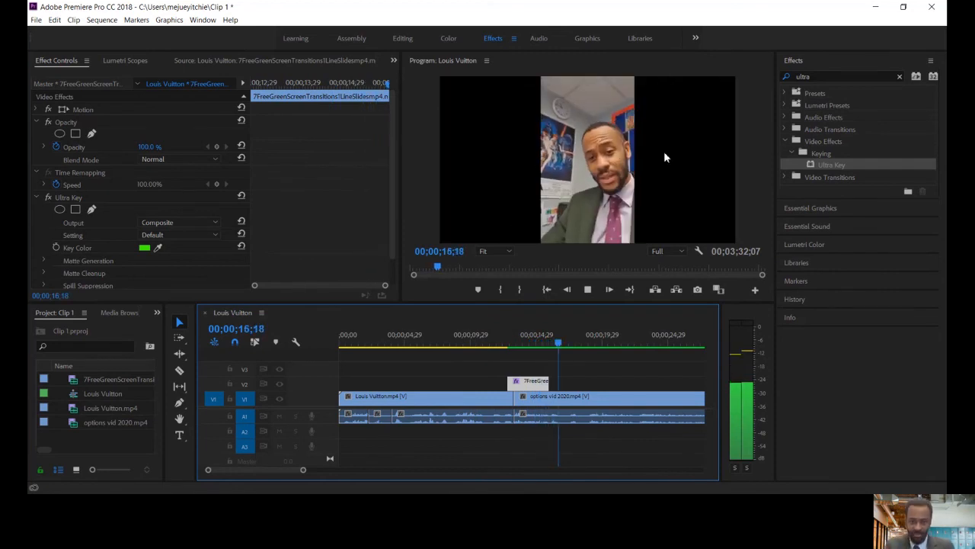
click(588, 289)
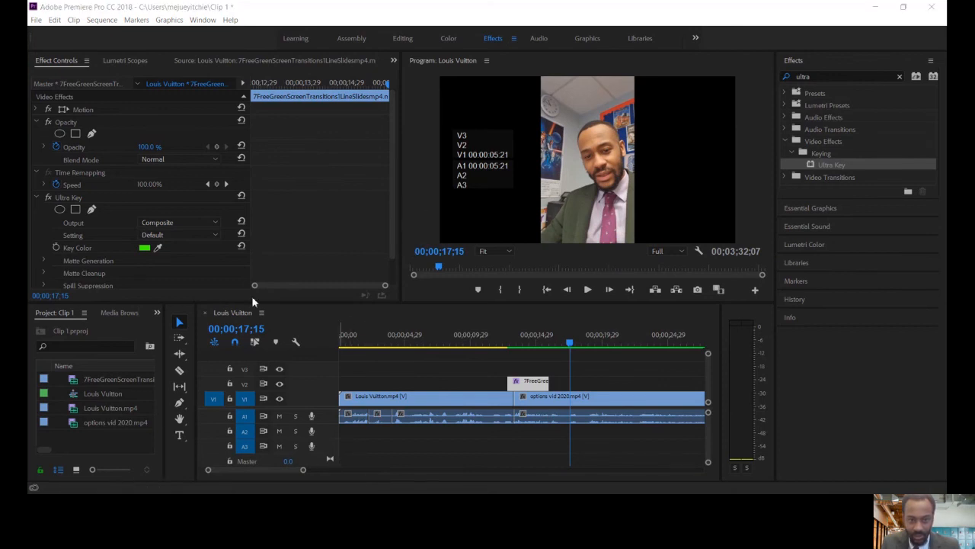
Import the videoplayback (1) green screen clip into the project and load it in the Source Monitor
drag(97, 437, 97, 438)
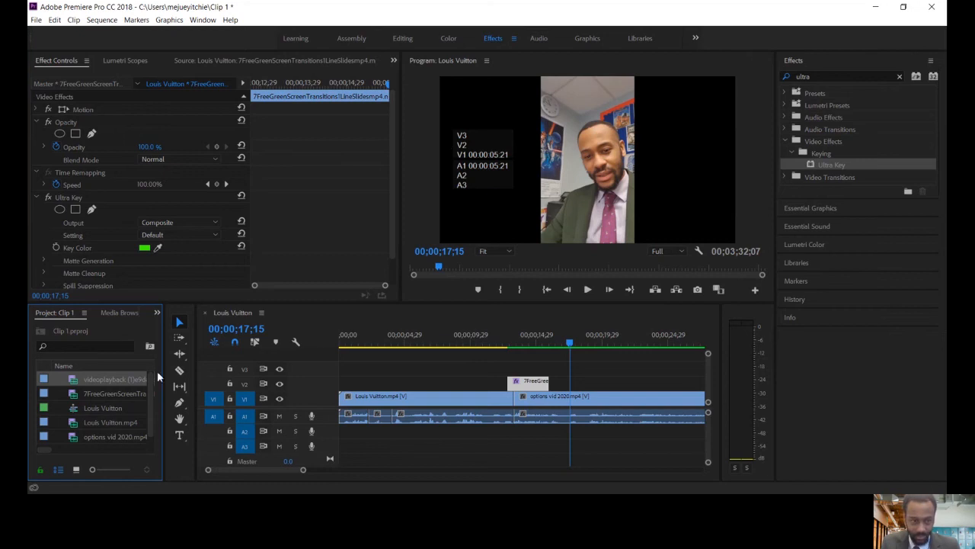
click(118, 380)
double_click(52, 380)
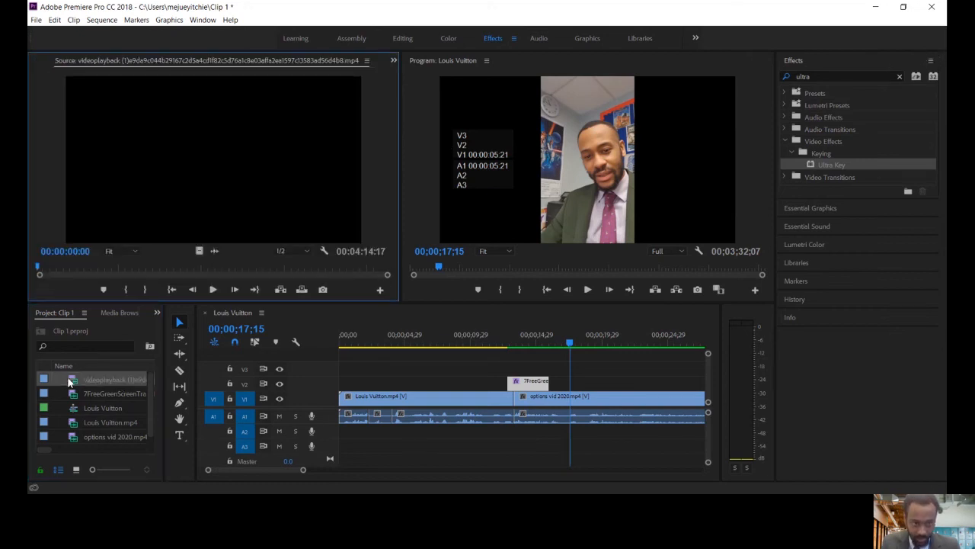
Scrub and play through the videoplayback clip to locate the start of transition #03
click(213, 289)
click(53, 268)
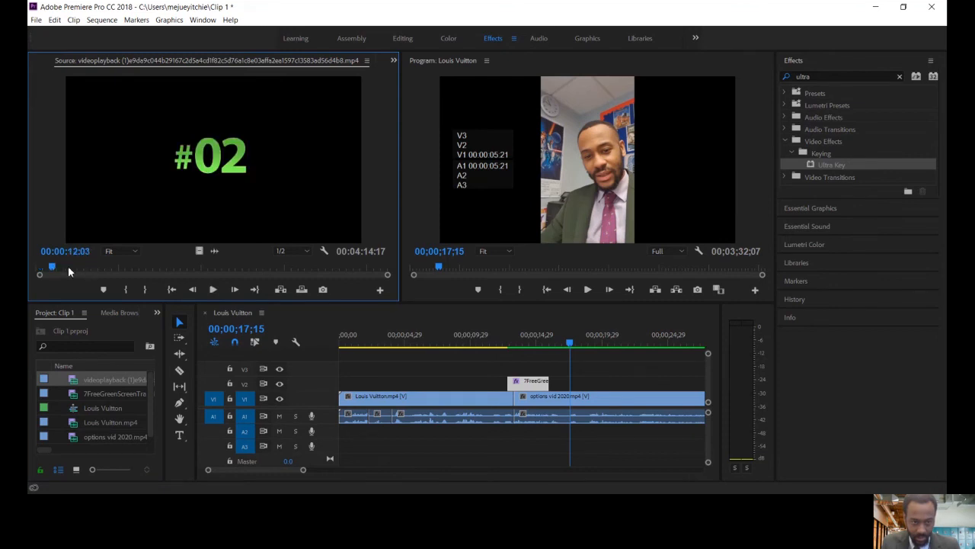
click(56, 269)
drag(57, 269, 237, 255)
click(211, 294)
click(211, 293)
click(234, 271)
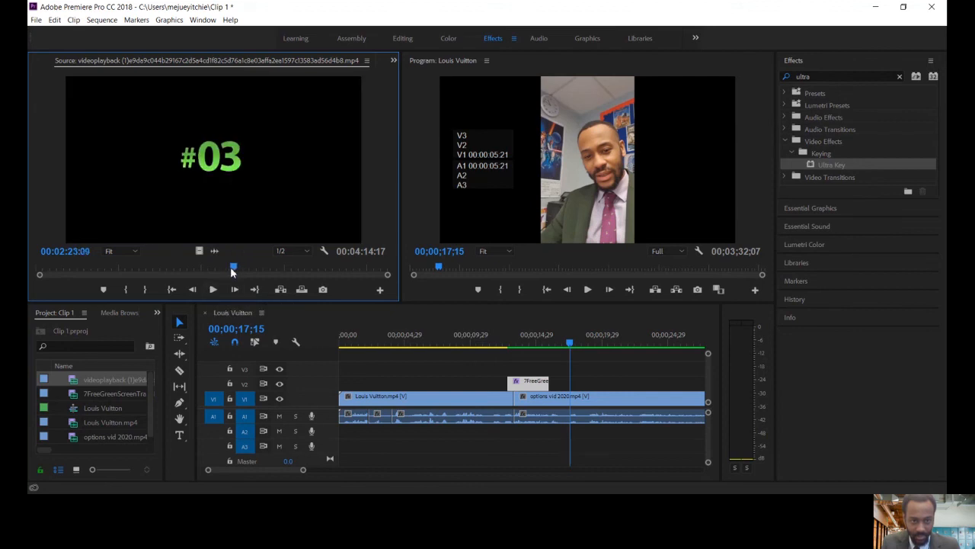
key(space)
key(space)
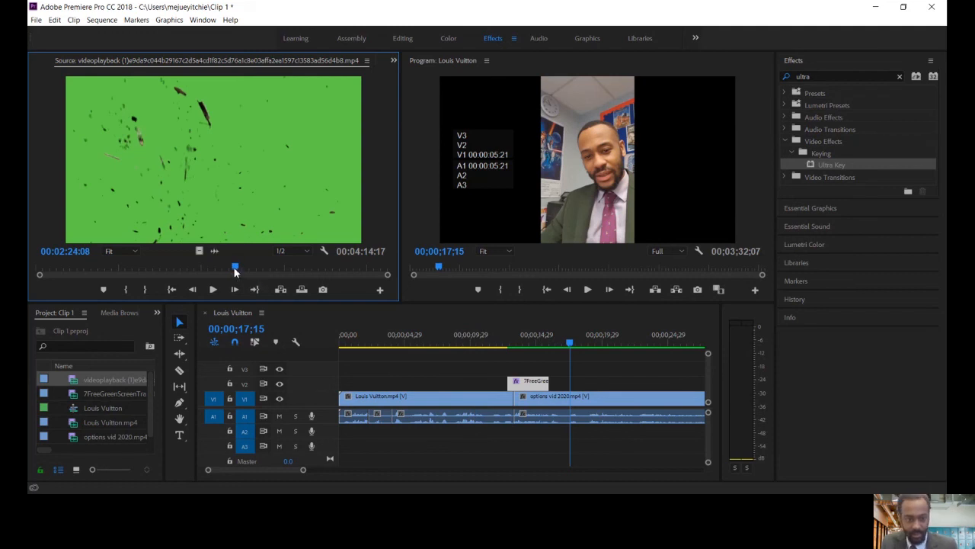
Mark in and out points around transition #03 in the videoplayback source clip, giving a range of 00:00:03:23
click(234, 271)
key(space)
key(space)
key(space)
key(space)
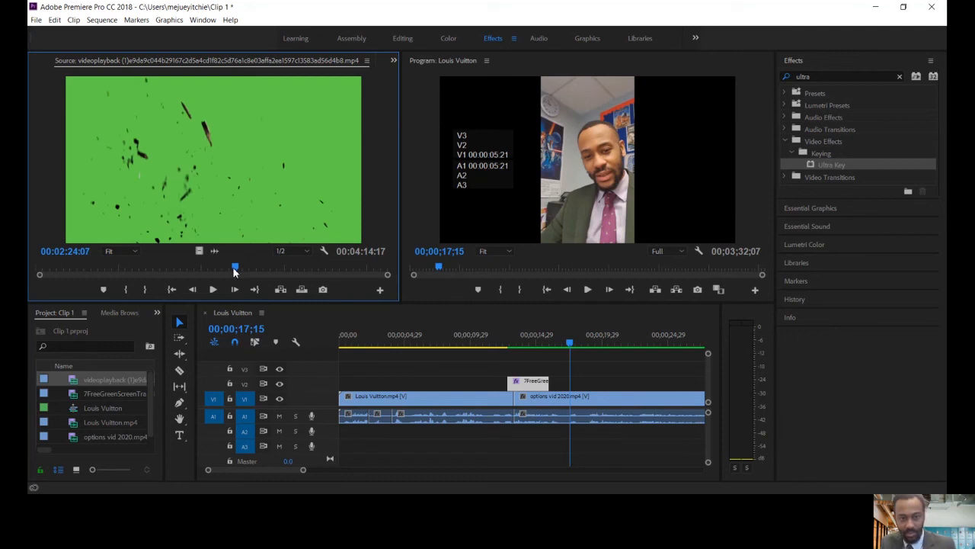
key(i)
click(220, 292)
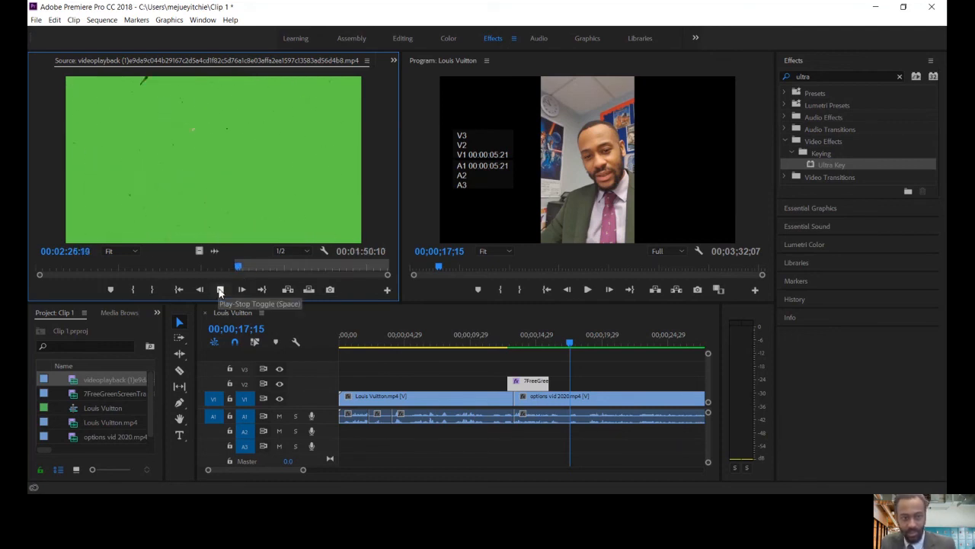
key(o)
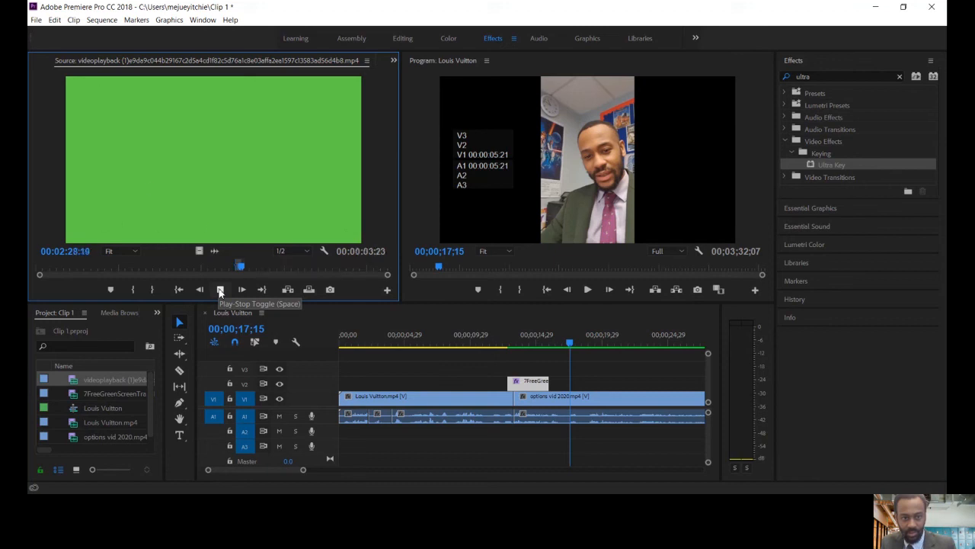
click(220, 290)
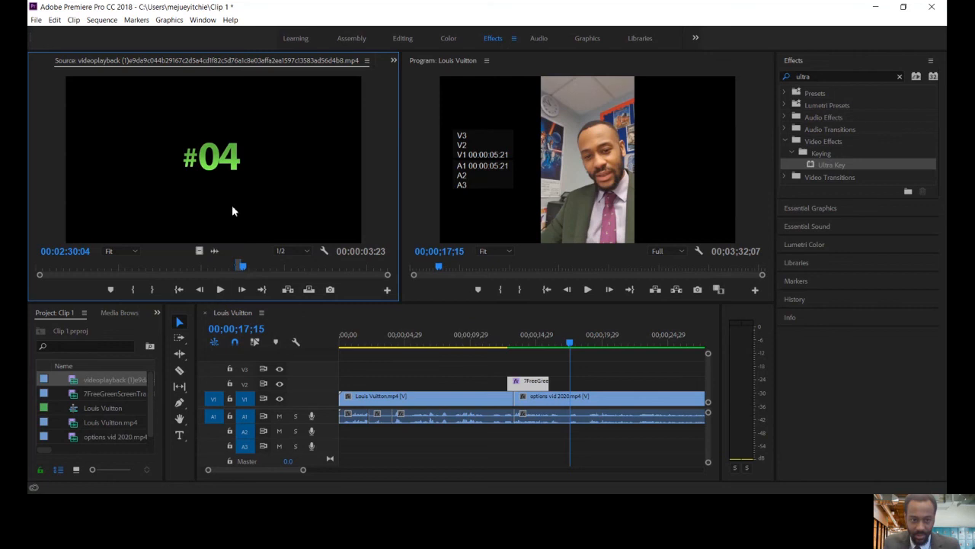
Place the marked videoplayback section on V3 at the start of the sequence and play it, stopping at 00;00;00;19
drag(325, 289, 344, 367)
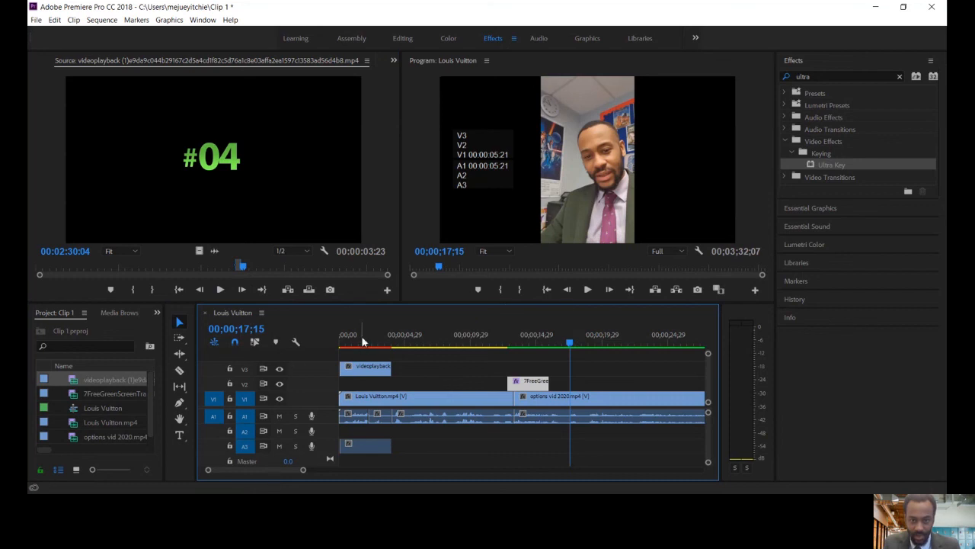
drag(362, 338, 328, 336)
click(588, 288)
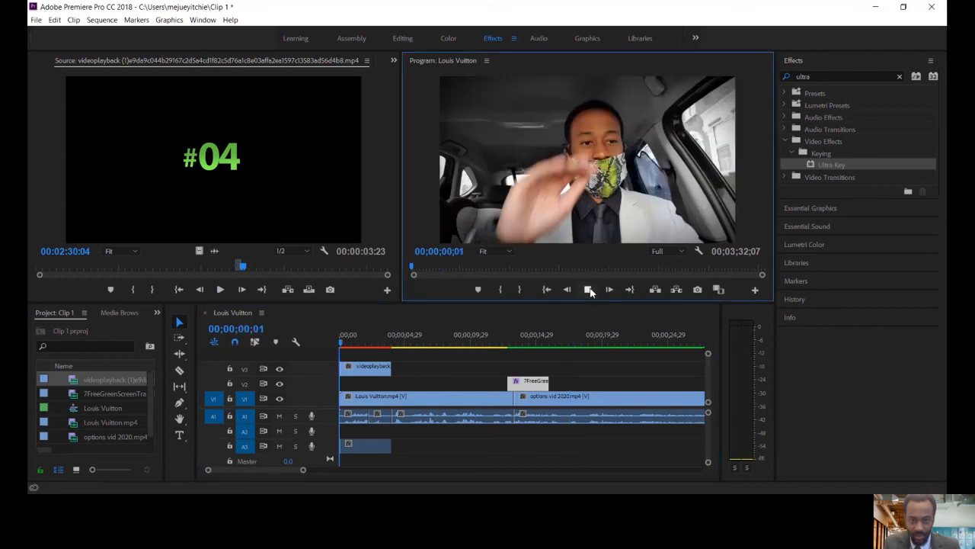
click(589, 289)
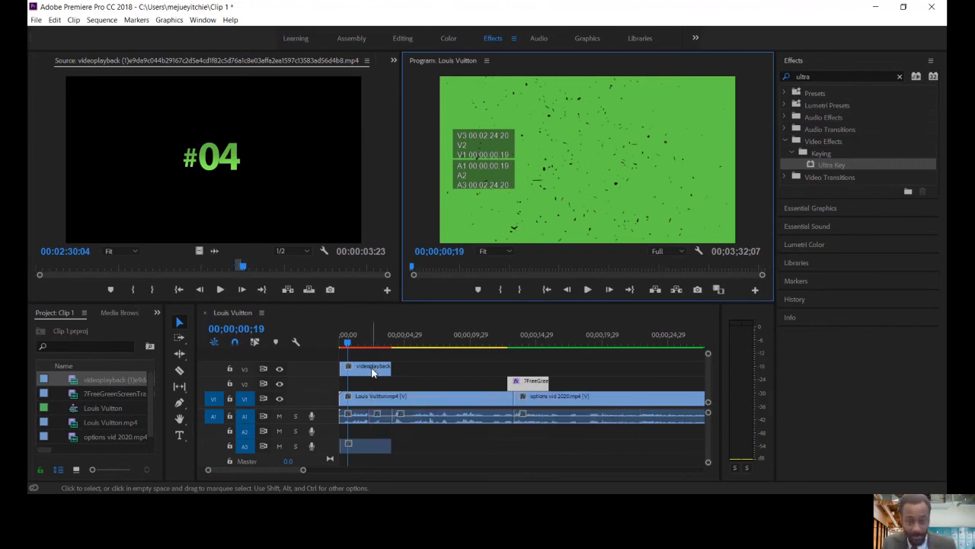
Apply Ultra Key to the videoplayback clip on V3 and sample its green background as the key color
click(373, 369)
double_click(373, 370)
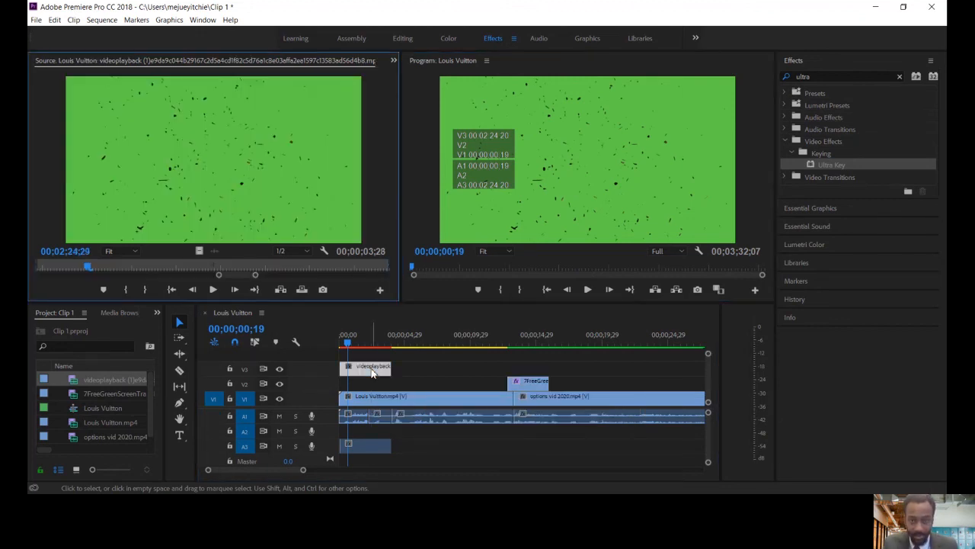
drag(821, 164, 377, 368)
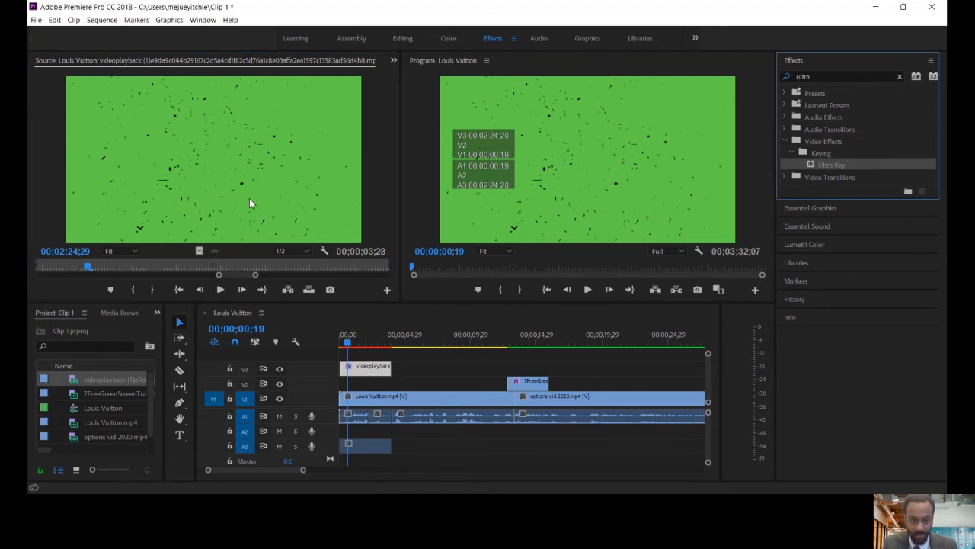
click(363, 370)
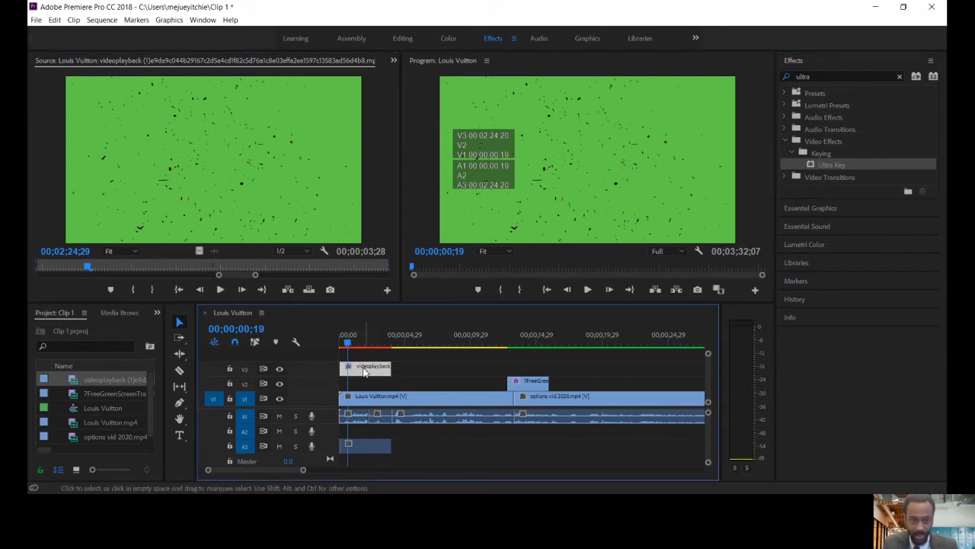
double_click(363, 372)
click(394, 62)
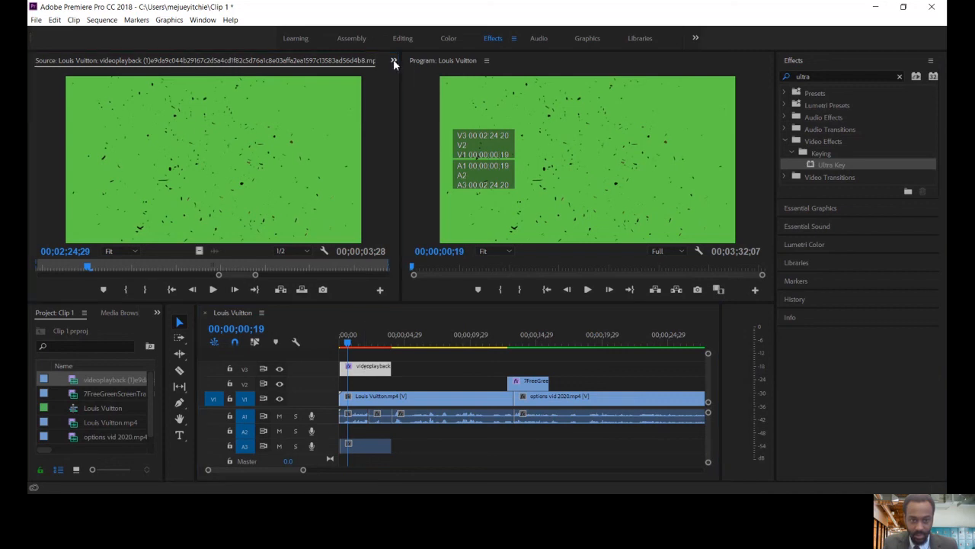
click(401, 74)
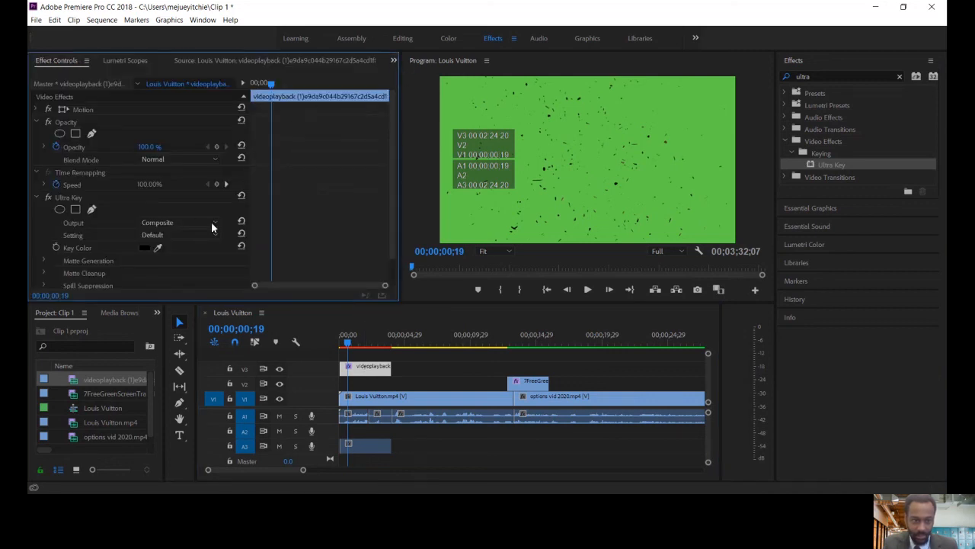
click(488, 109)
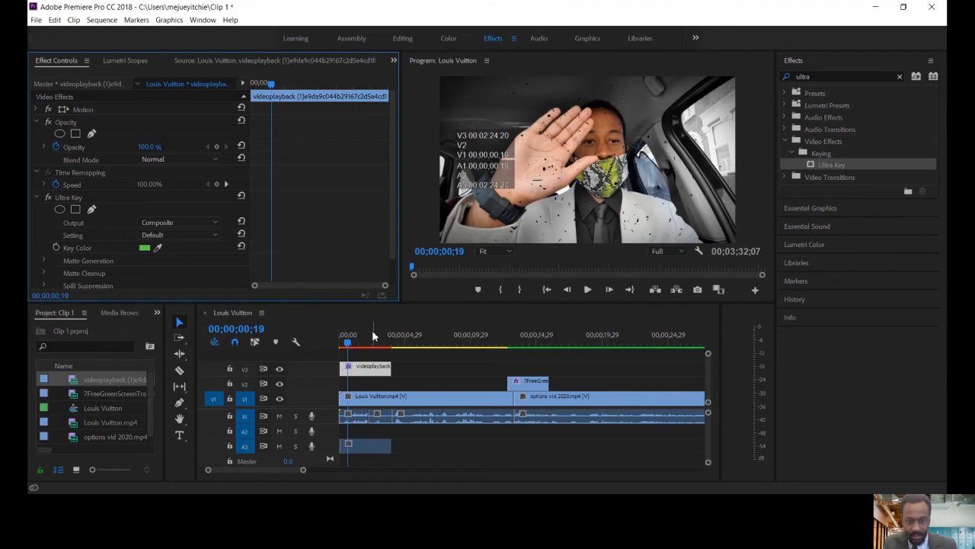
Play the keyed videoplayback clip twice from the start of the sequence, stopping the second playback at 00;00;01;22
drag(357, 340, 332, 337)
key(space)
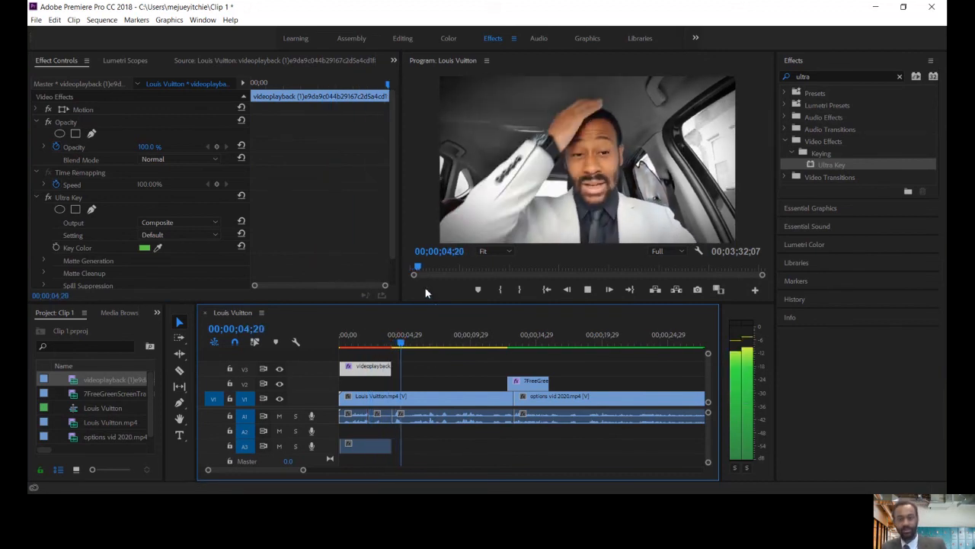
key(space)
click(398, 340)
key(Home)
key(space)
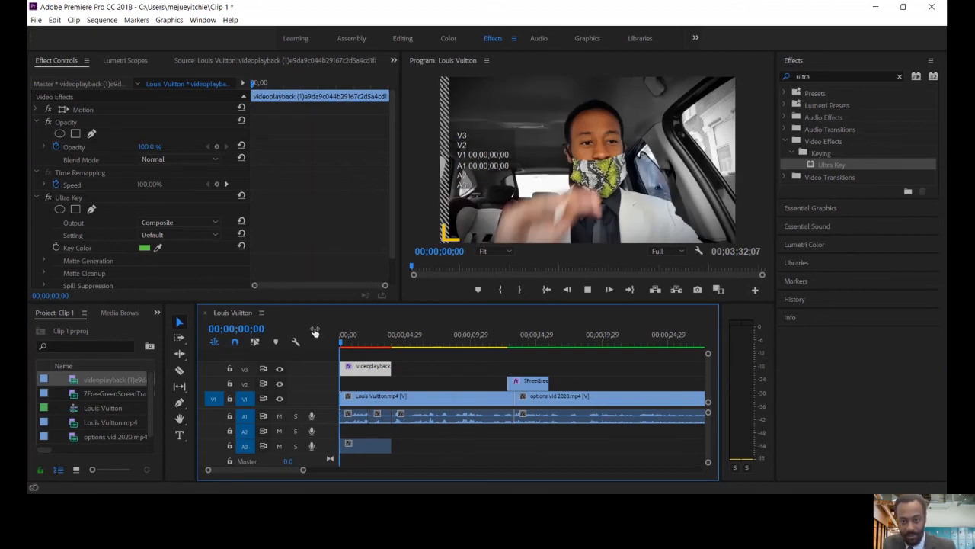
key(space)
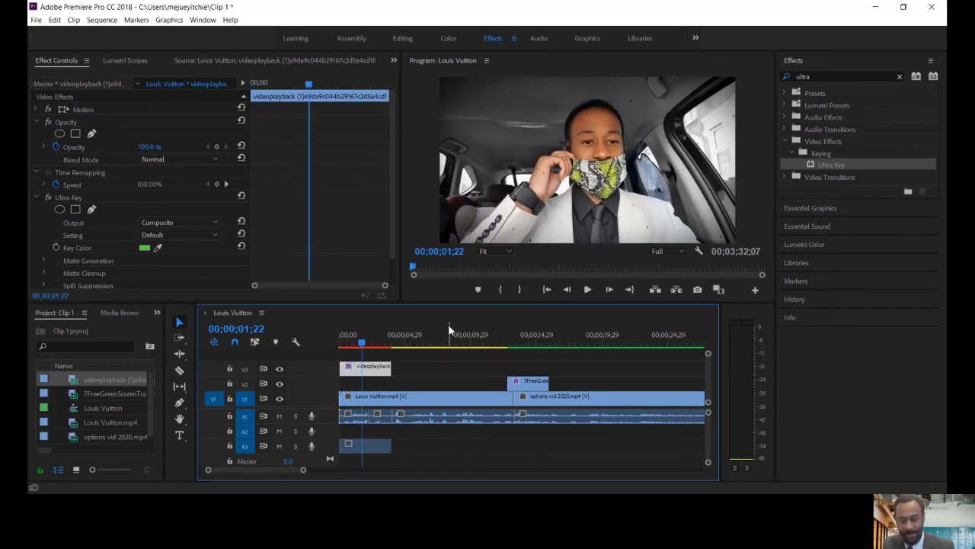
Render the sequence's effects and replay the opening overlay from the start, stopping the last playback at 00;00;03;03
key(Return)
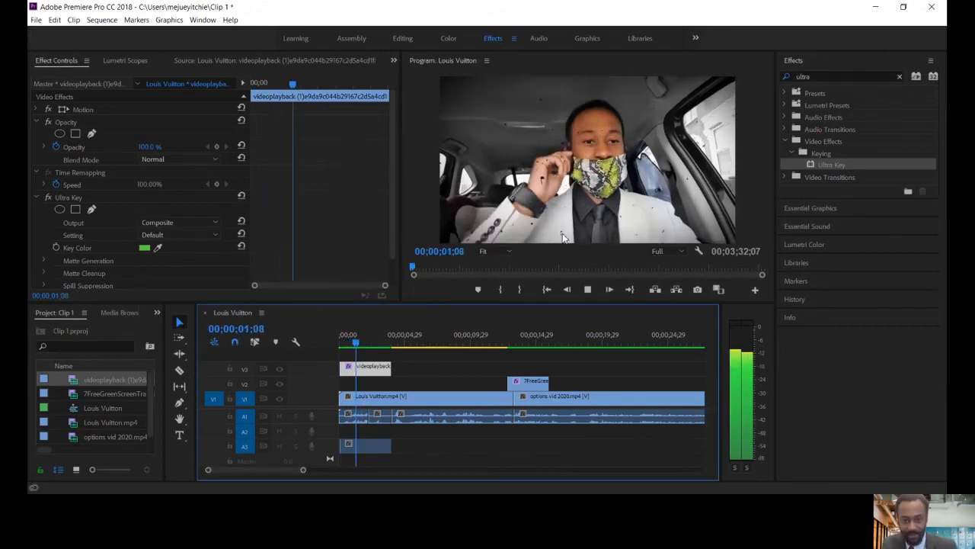
drag(364, 337, 314, 334)
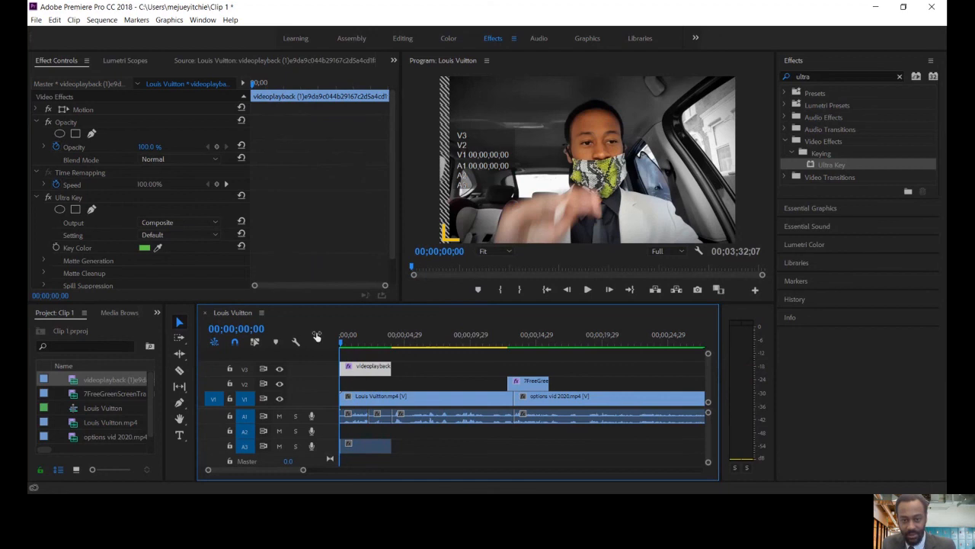
click(589, 290)
click(589, 291)
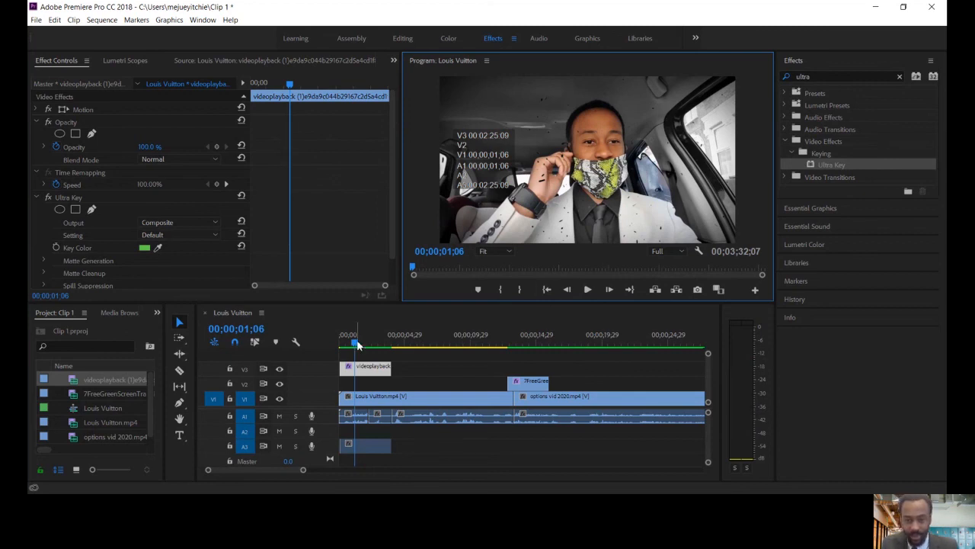
drag(358, 340, 323, 341)
click(588, 291)
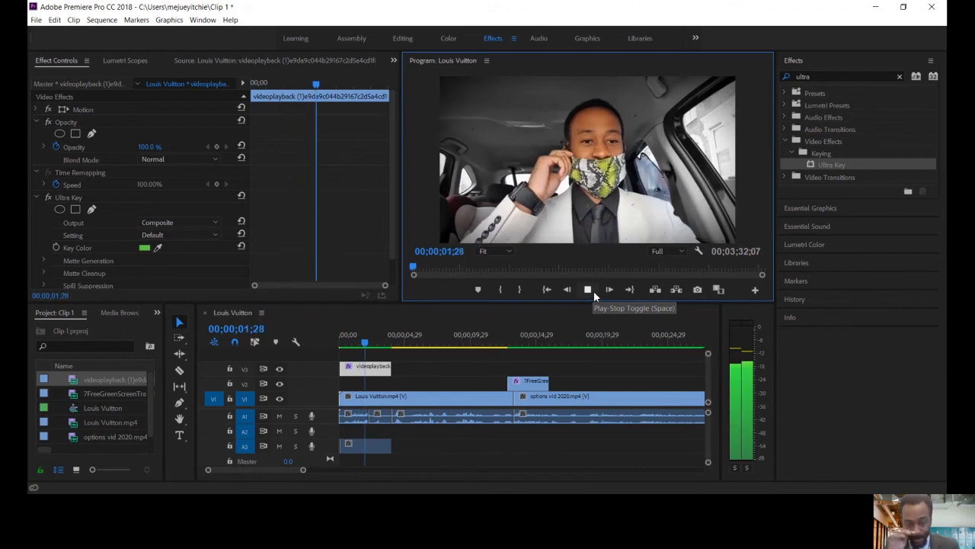
click(594, 290)
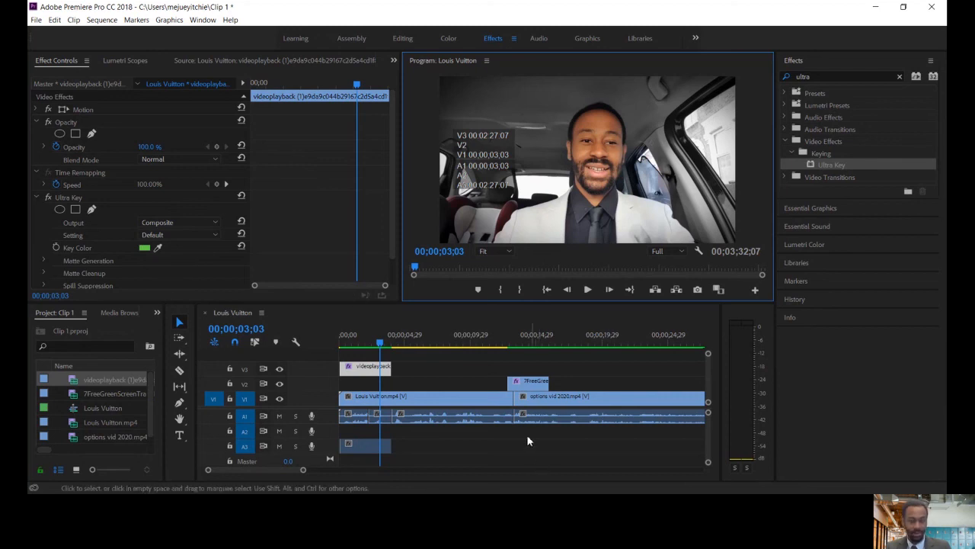
Activate the Razor tool and resume playing the sequence from 00;00;03;03
click(179, 372)
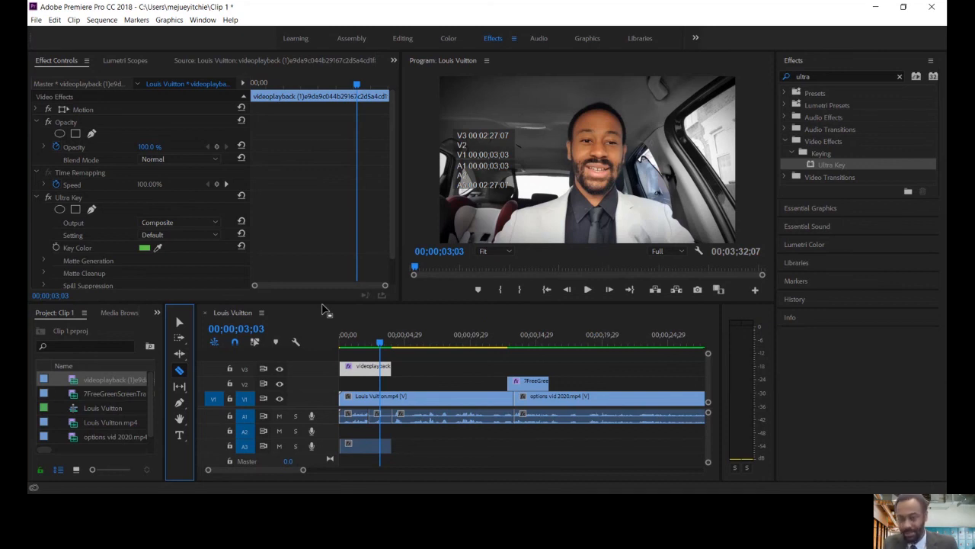
click(587, 290)
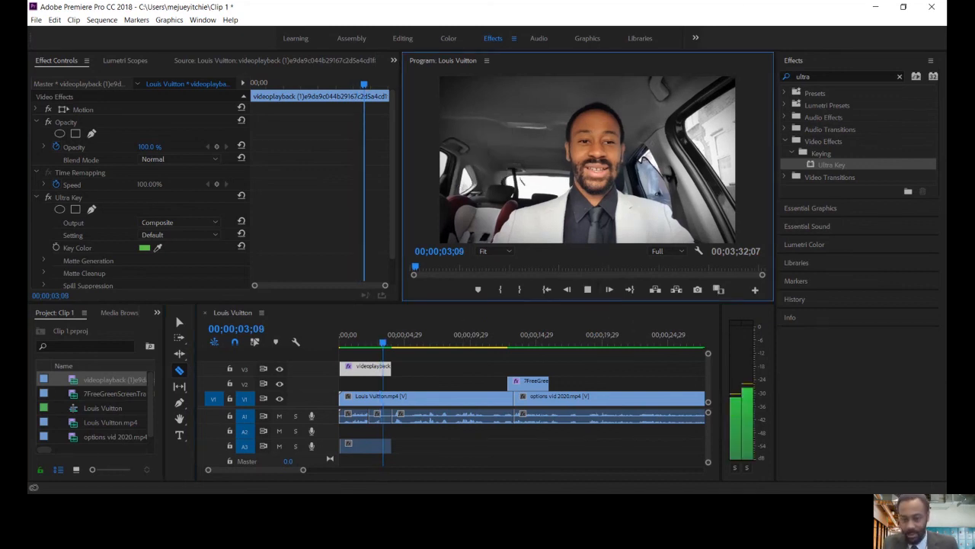